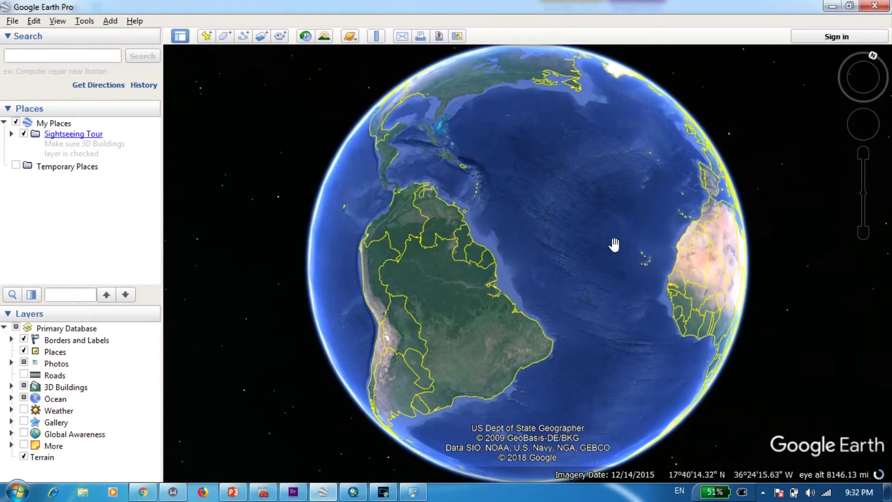
Step: Turn the globe to Africa and zoom in with Madagascar centred in view
drag(659, 307, 498, 249)
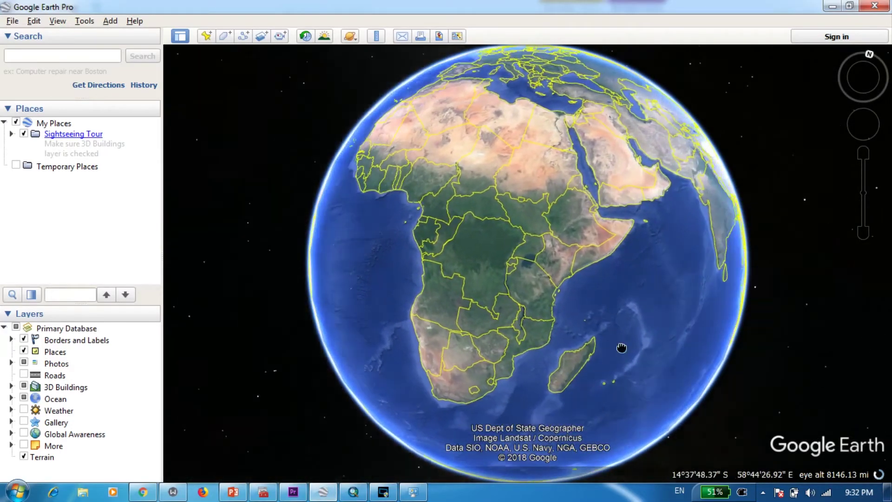
scroll(572, 340, up, 5)
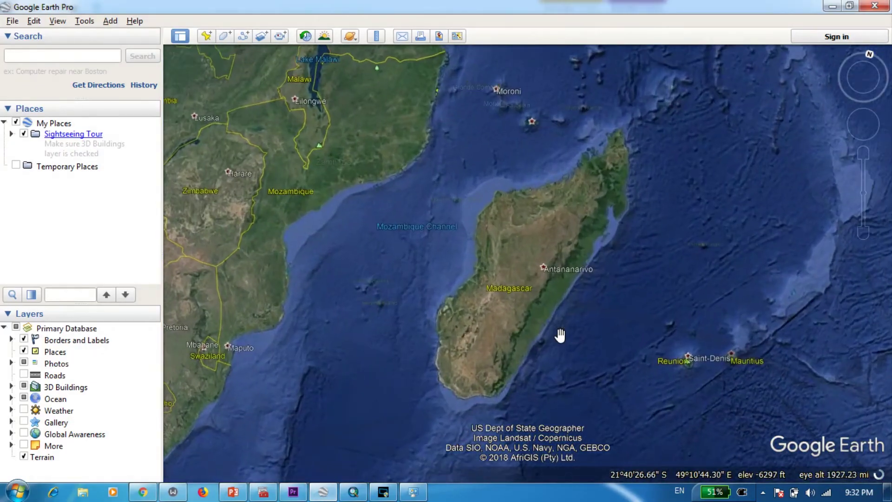
drag(578, 339, 578, 325)
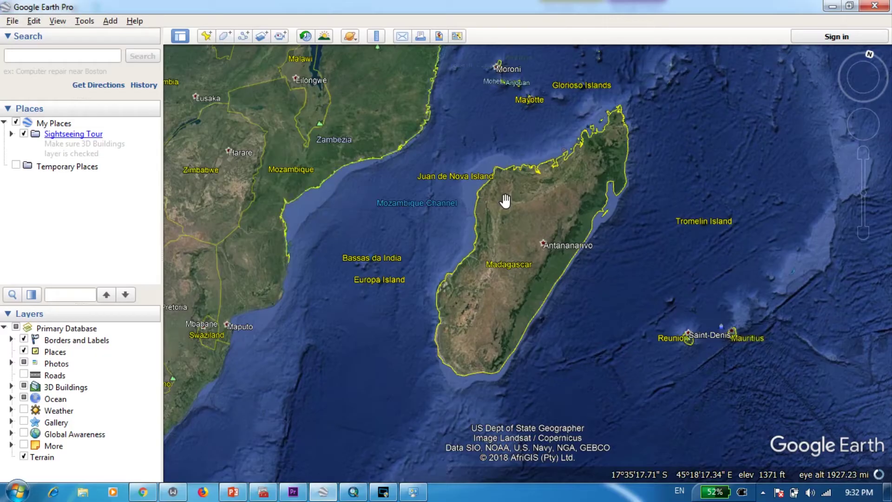
Step: Start a new polygon and name it Madagascar
click(226, 41)
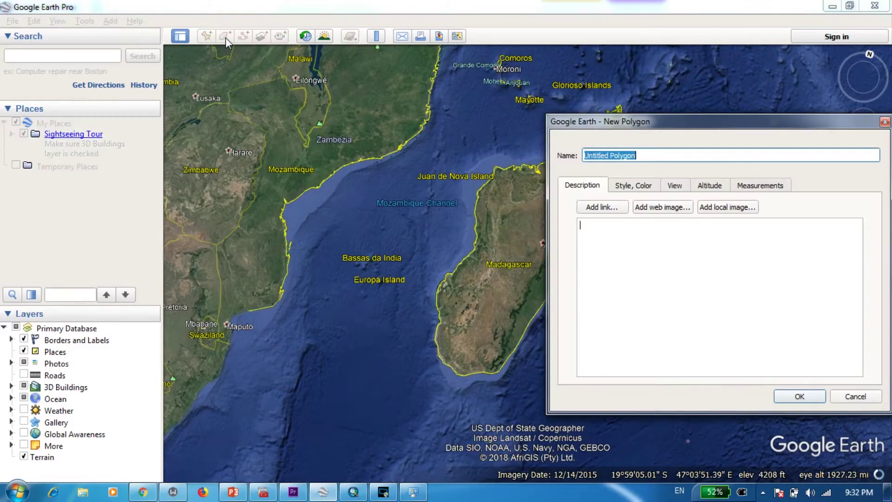
drag(689, 122, 718, 268)
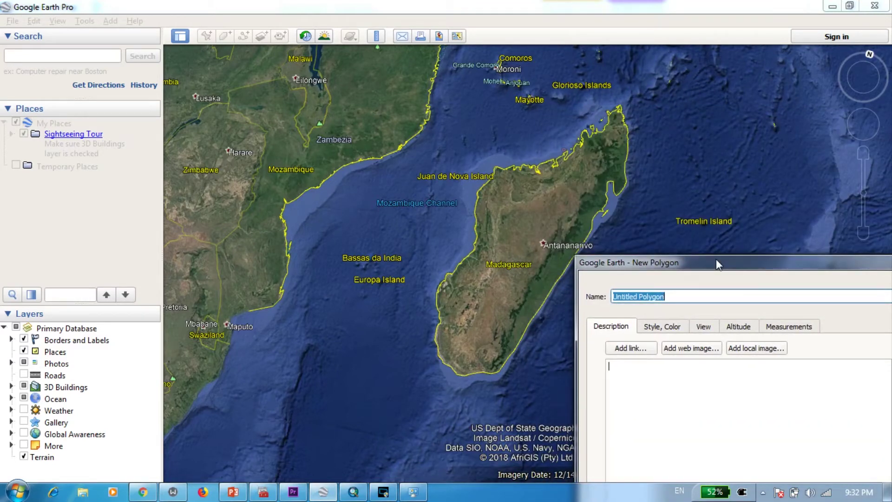
text(Mada)
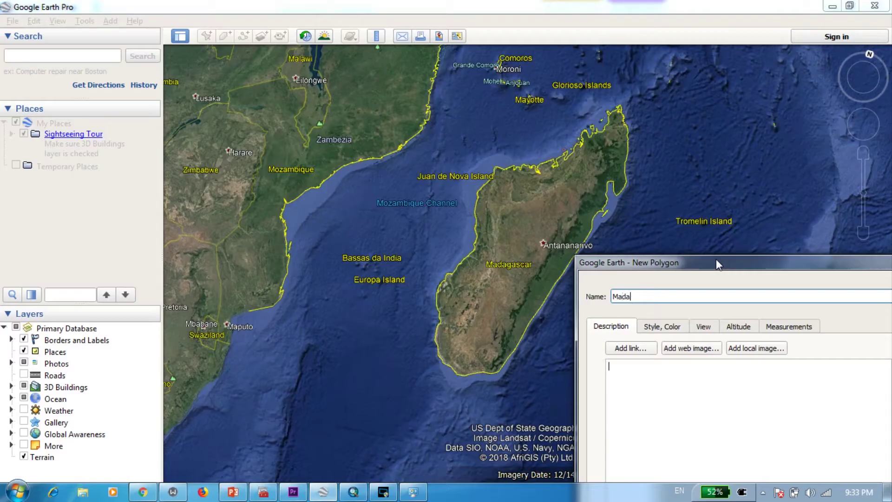
text(gascar)
drag(716, 260, 695, 149)
drag(676, 69, 631, 93)
Step: Keep the polygon's yellow outline colour in the Style, Color settings, leaving Madagascar uncovered
click(584, 165)
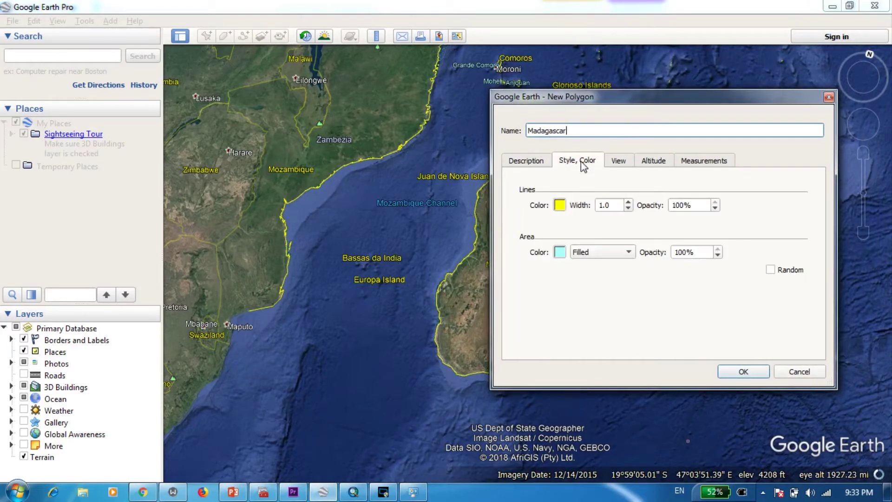
click(560, 206)
drag(637, 100, 337, 150)
click(522, 143)
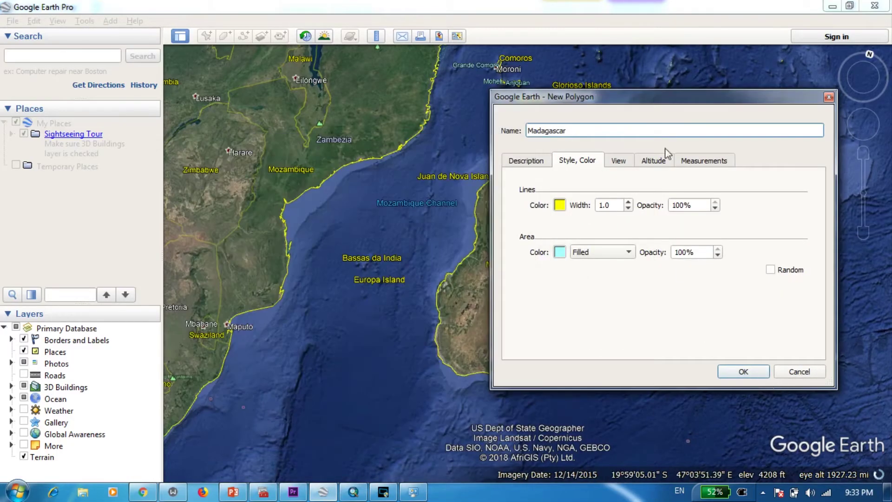
drag(669, 108, 792, 276)
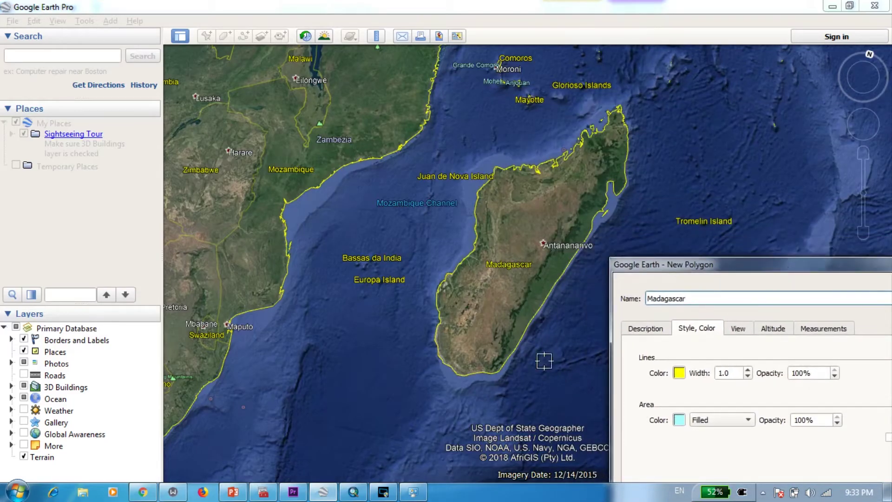
Step: Place polygon vertices from Madagascar's southern tip up the east coast
scroll(510, 356, down, 3)
scroll(510, 354, up, 3)
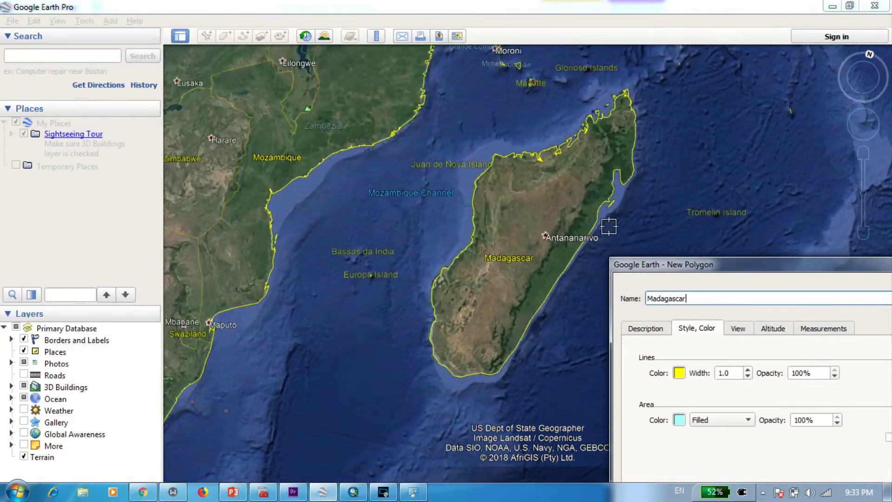
click(568, 254)
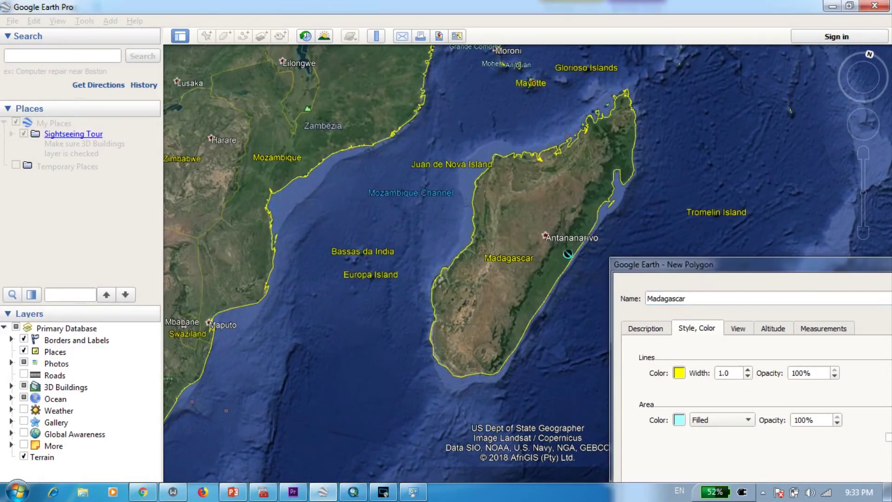
click(499, 369)
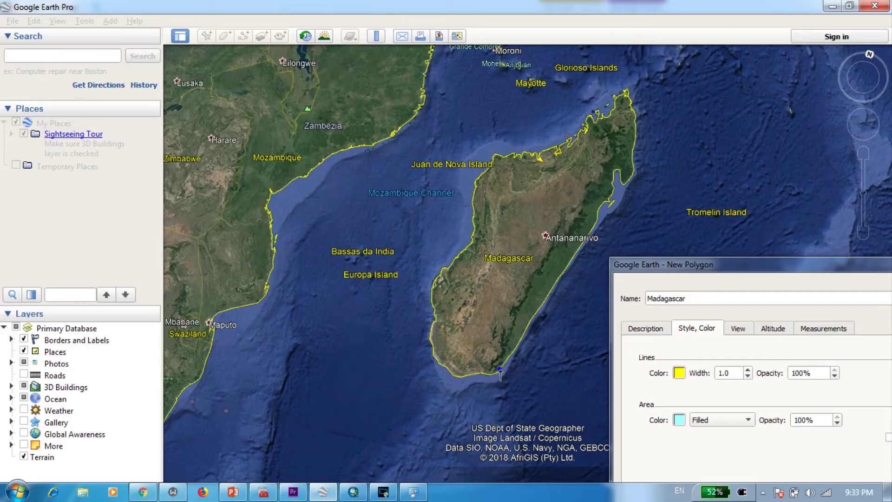
click(536, 316)
click(575, 254)
click(596, 220)
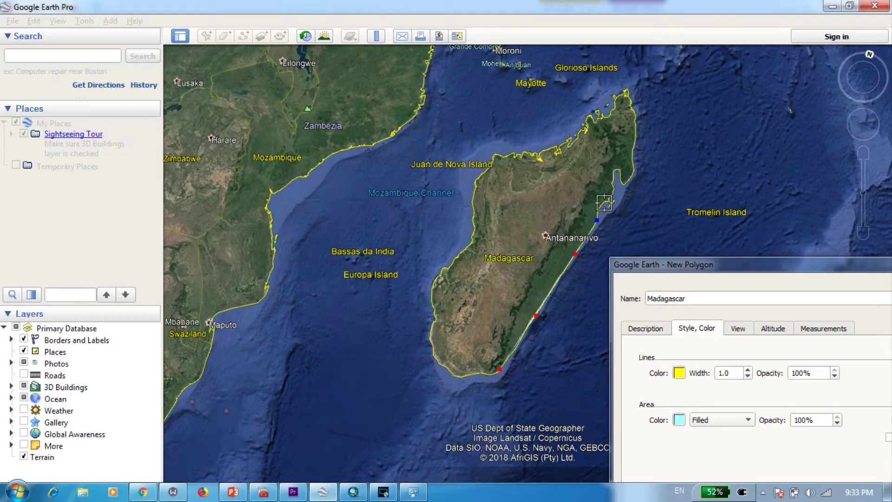
click(604, 202)
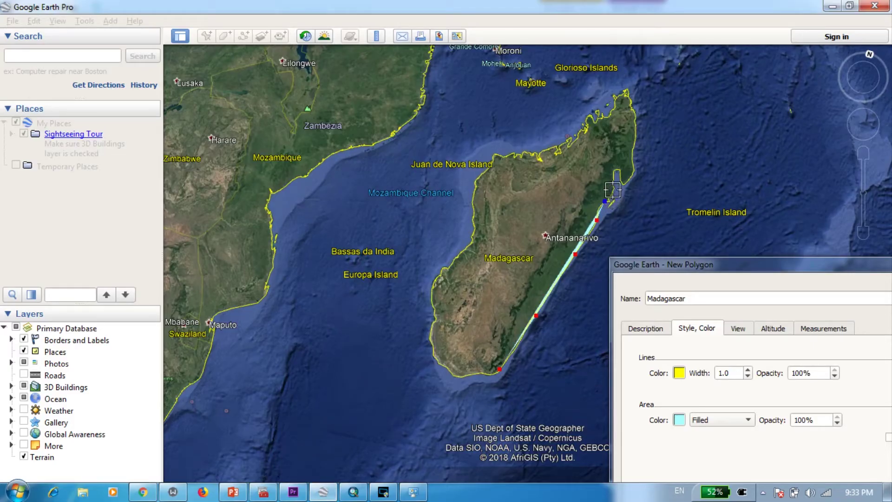
click(613, 189)
click(614, 173)
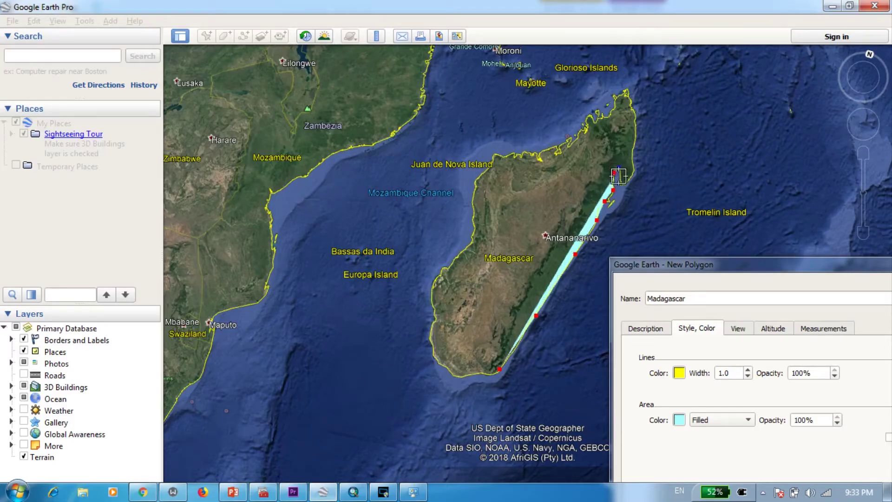
click(623, 184)
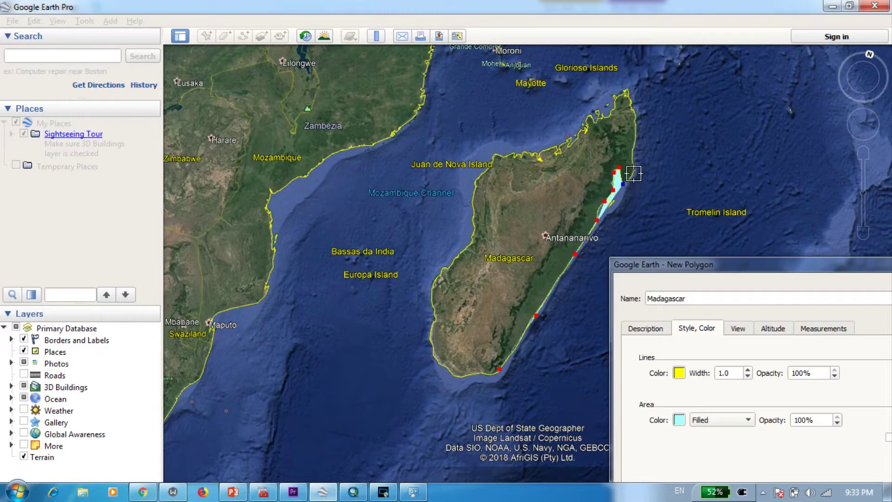
click(634, 173)
Step: Continue vertices up the upper east coast, around the northern tip and along the northwest coast
click(632, 154)
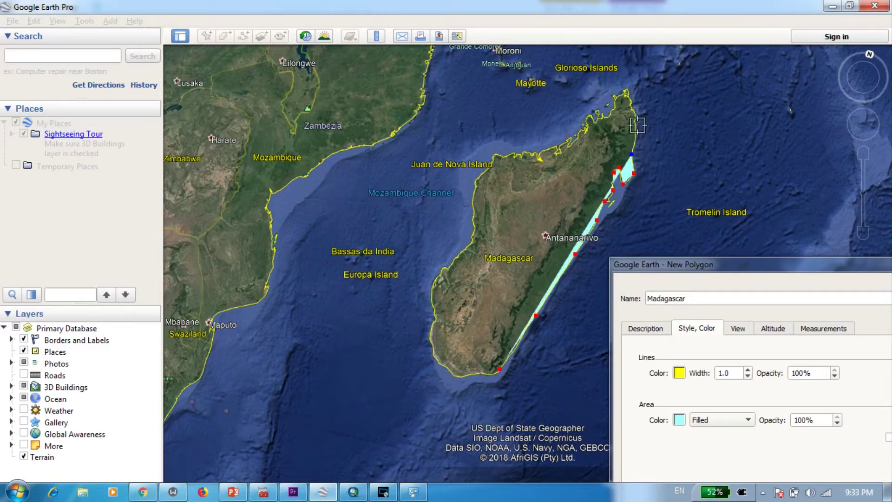
click(635, 125)
click(632, 106)
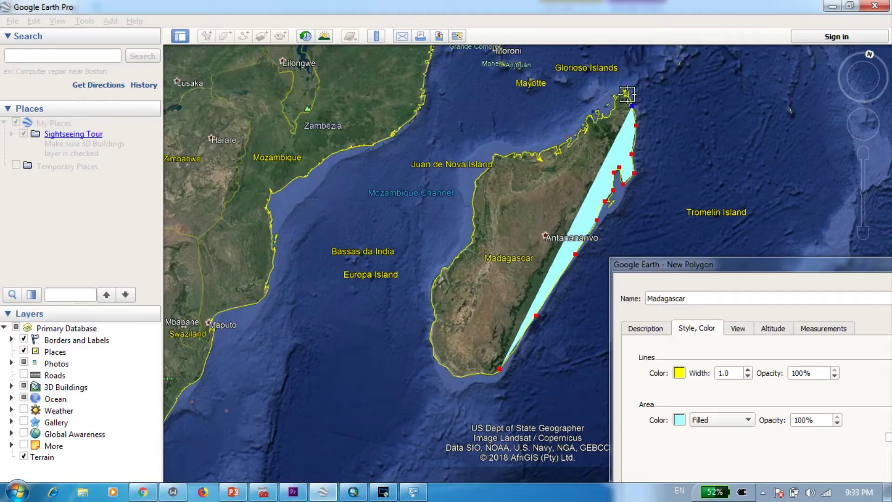
click(626, 94)
click(621, 91)
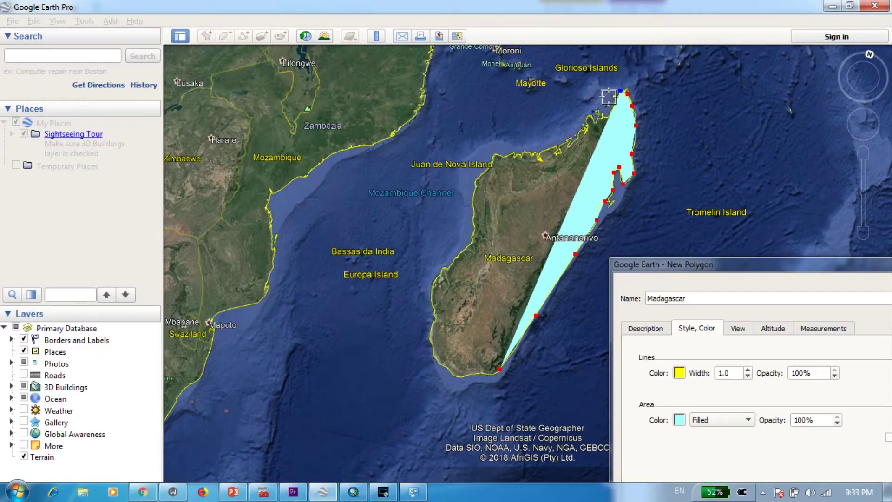
click(609, 97)
click(611, 110)
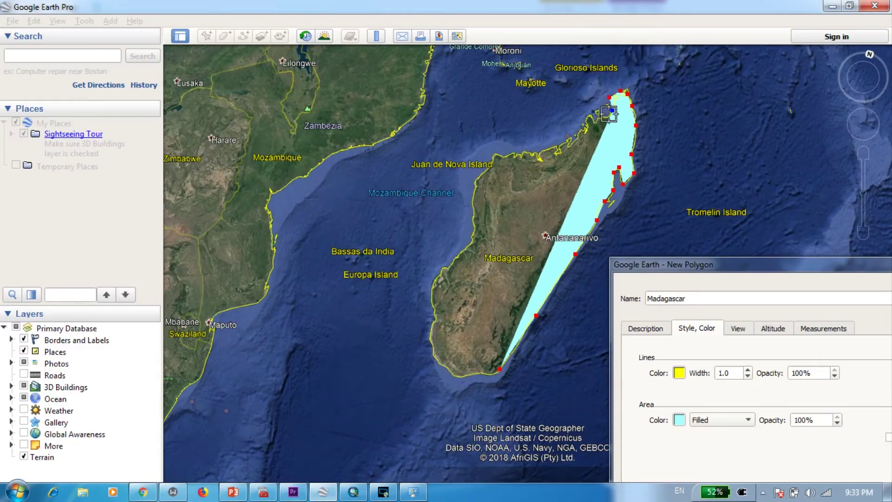
click(606, 115)
click(593, 113)
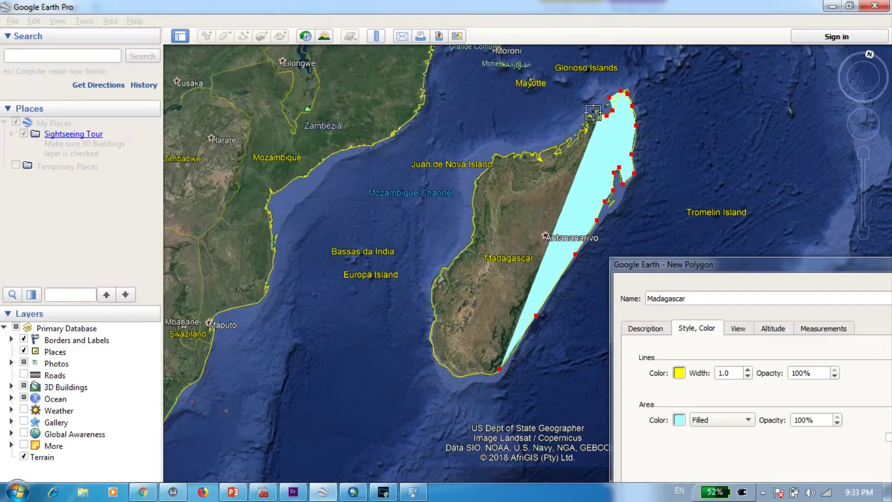
click(586, 115)
click(584, 125)
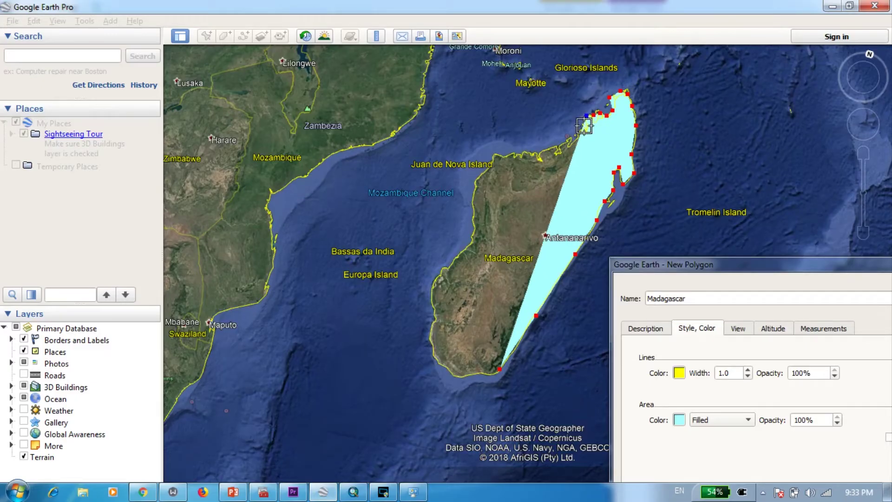
click(584, 132)
click(566, 142)
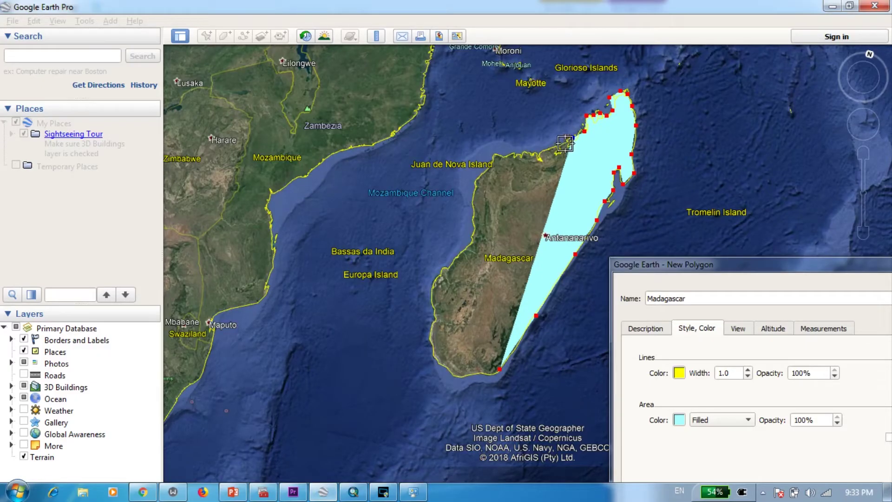
Step: Add vertices westward along Madagascar's north coast toward the west coast
click(557, 145)
click(549, 148)
click(541, 153)
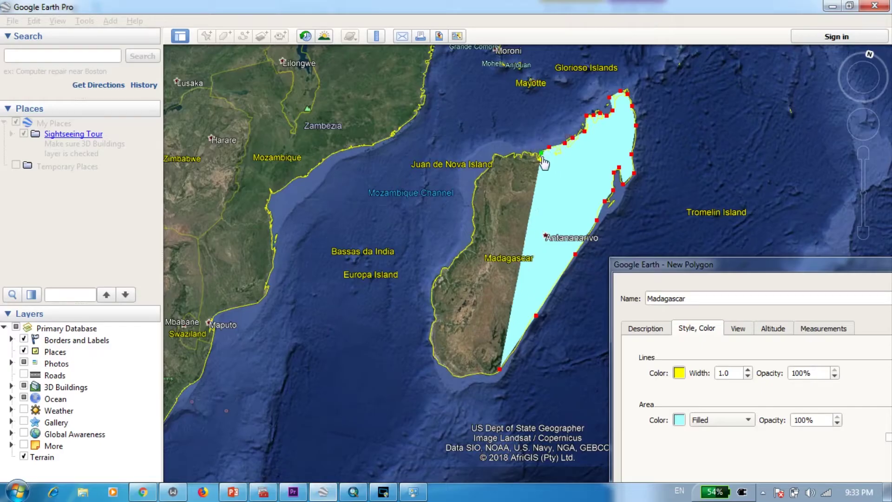
click(534, 155)
click(523, 155)
click(514, 155)
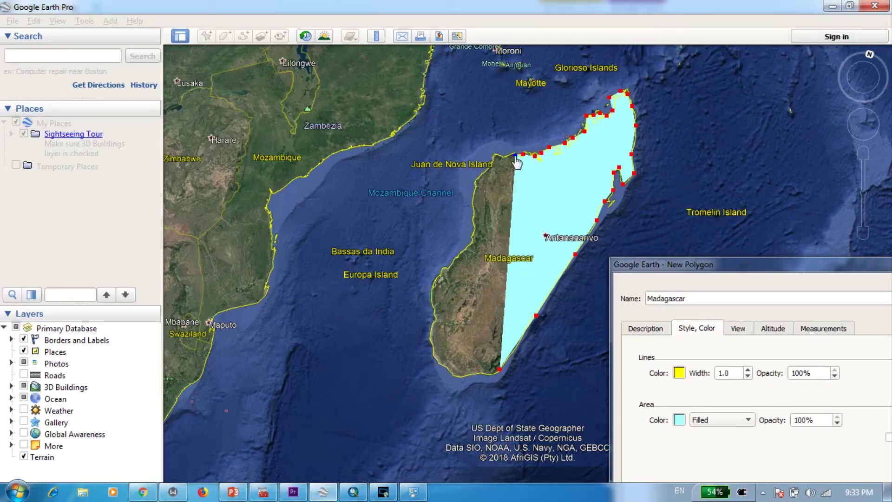
click(503, 155)
click(496, 153)
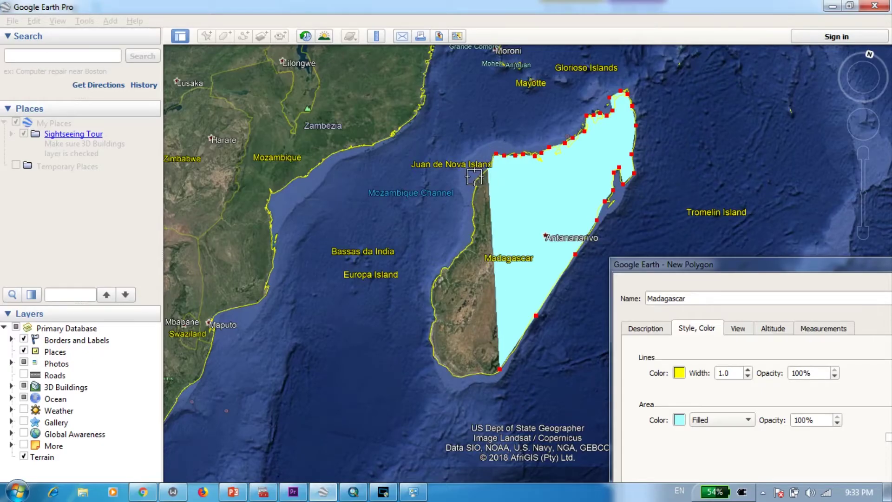
Step: Trace vertices down Madagascar's west coast
click(478, 178)
click(473, 186)
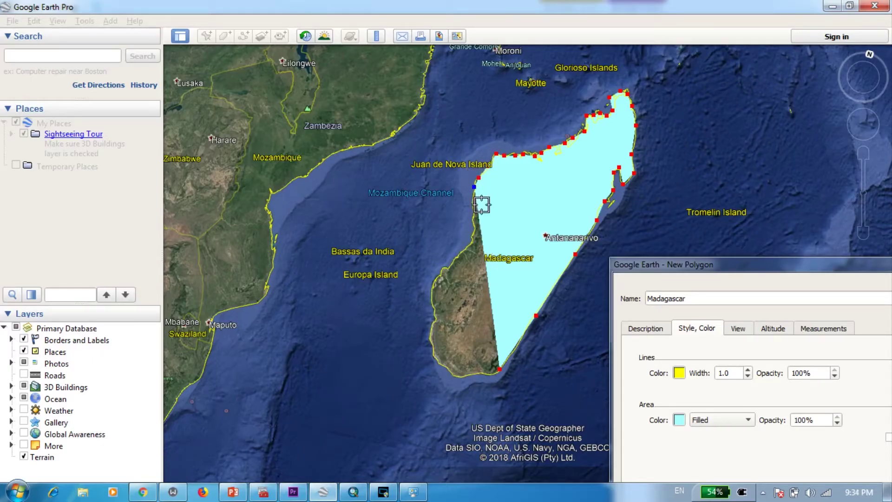
click(471, 207)
click(473, 225)
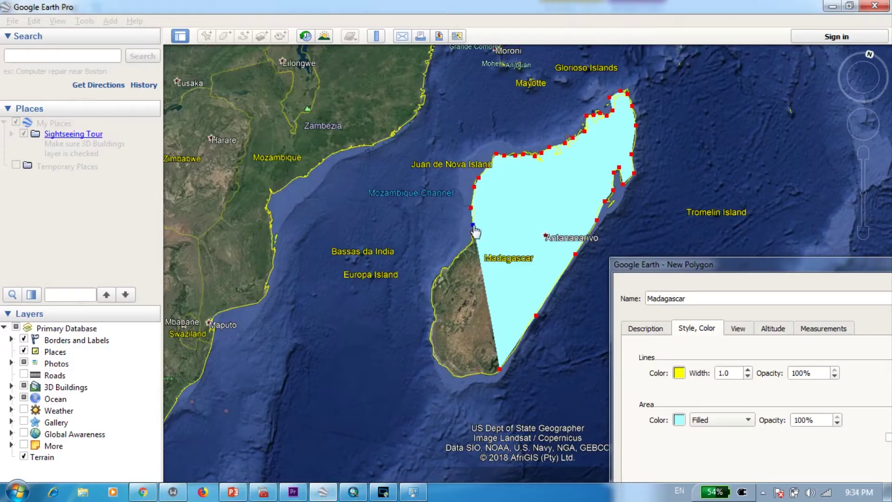
click(473, 239)
click(467, 249)
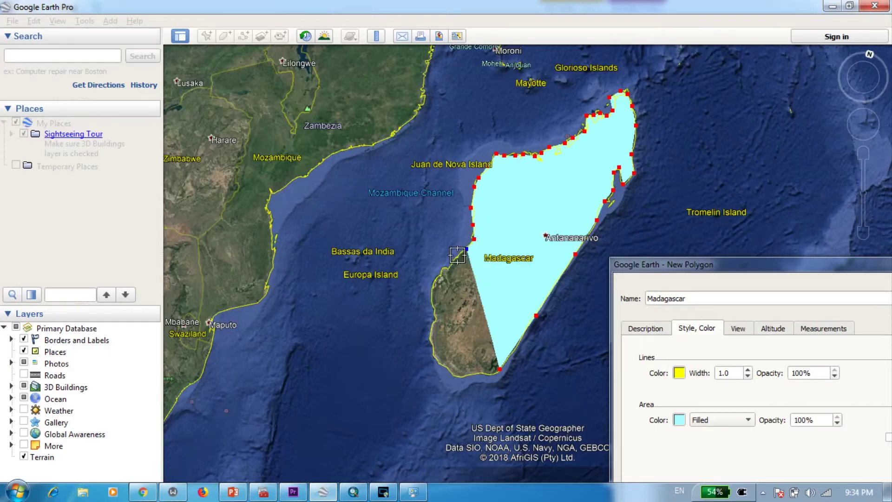
click(458, 254)
click(449, 267)
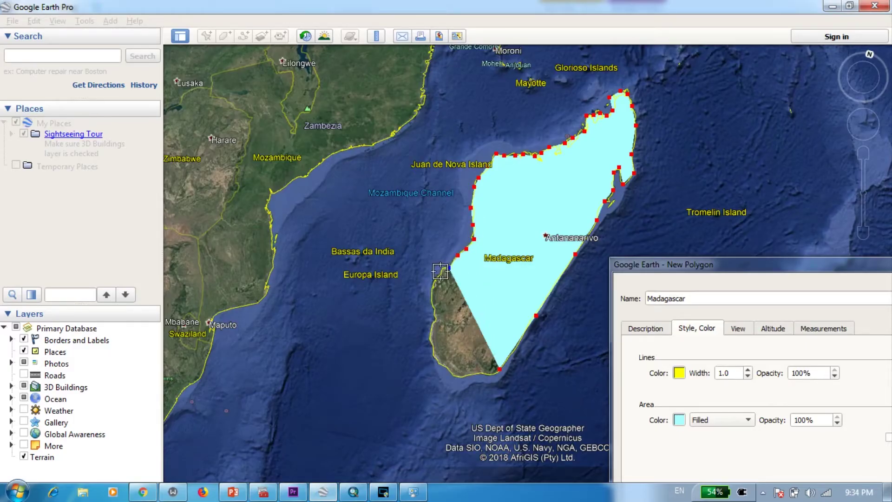
click(440, 272)
click(434, 280)
click(431, 297)
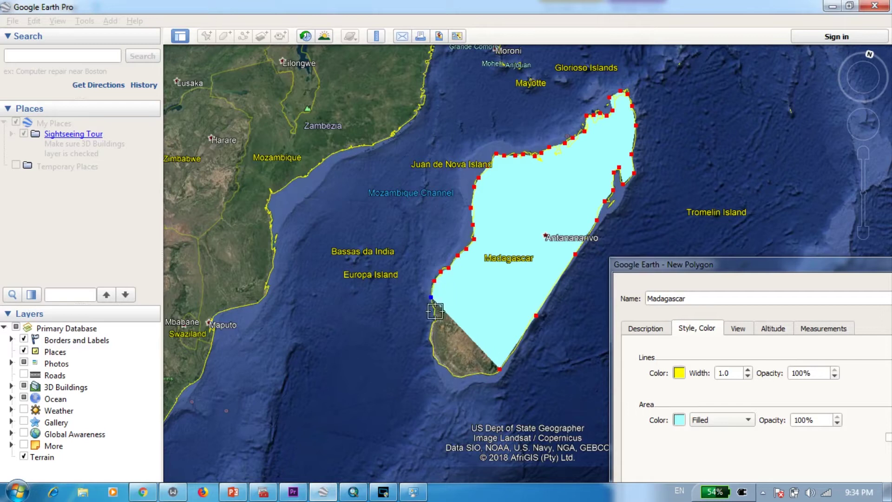
Step: Trace the southwest and southern coast, closing the outline at the southern tip
click(436, 312)
click(434, 325)
click(429, 336)
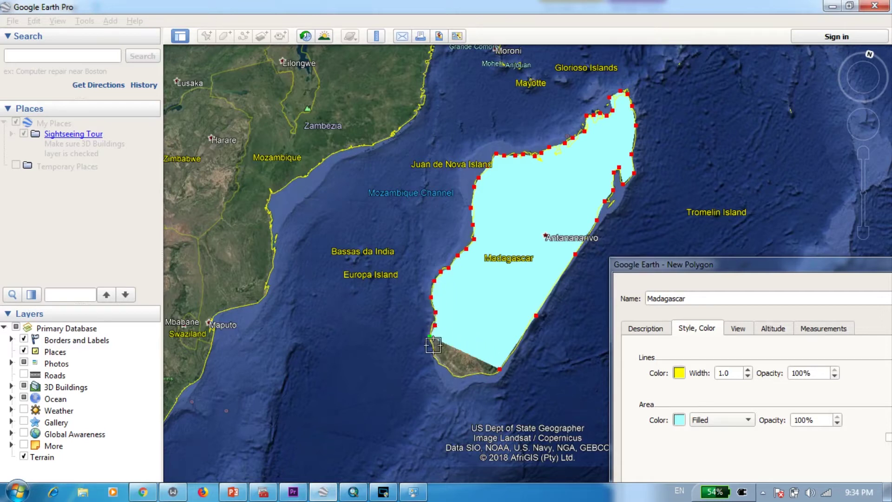
click(434, 353)
click(442, 366)
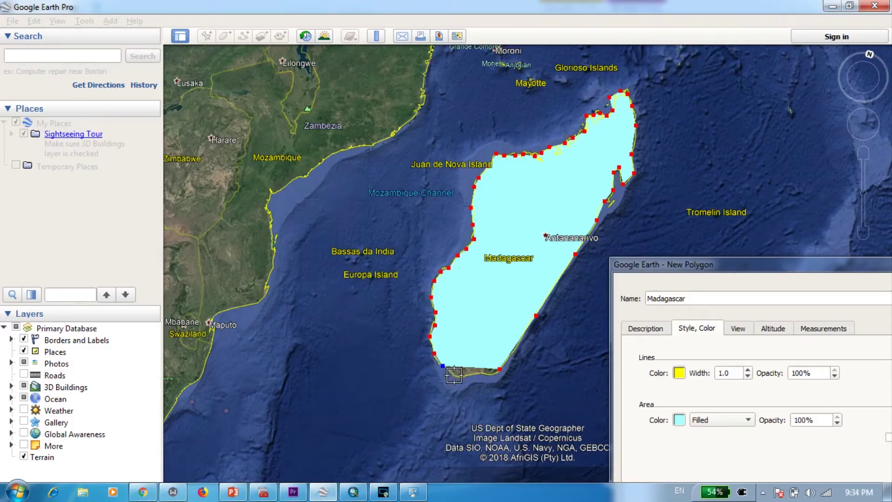
click(454, 375)
click(464, 379)
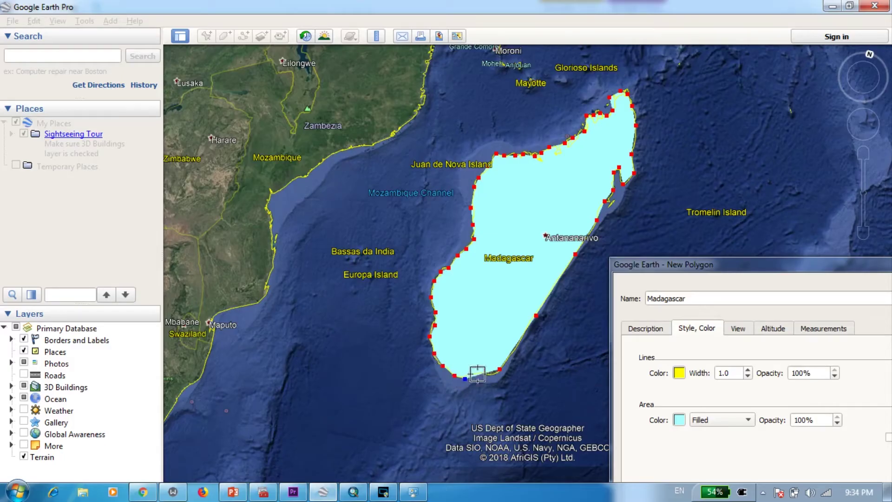
click(478, 374)
click(490, 375)
click(496, 370)
Step: Confirm the Madagascar polygon with OK and scroll My Places to locate it
drag(710, 268, 596, 148)
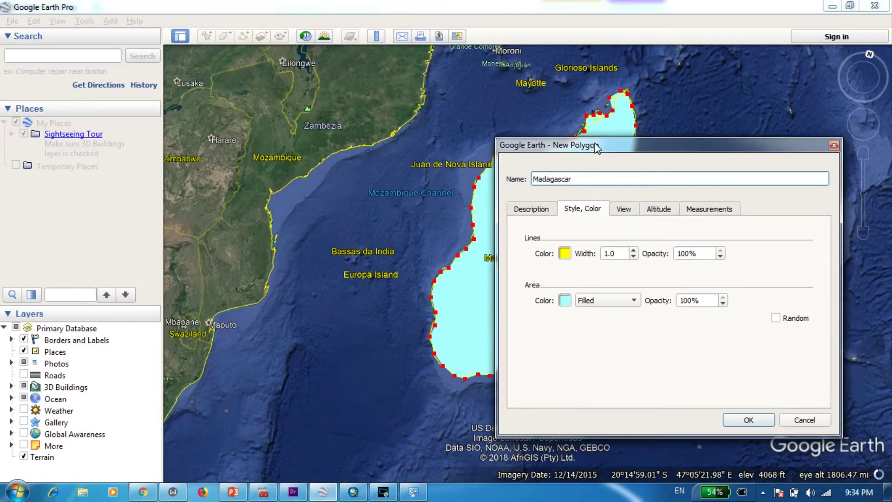
click(748, 420)
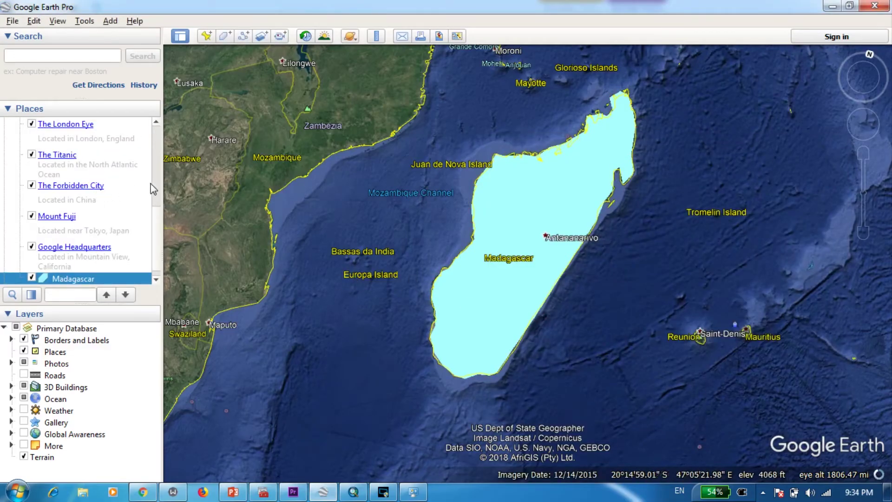
click(155, 204)
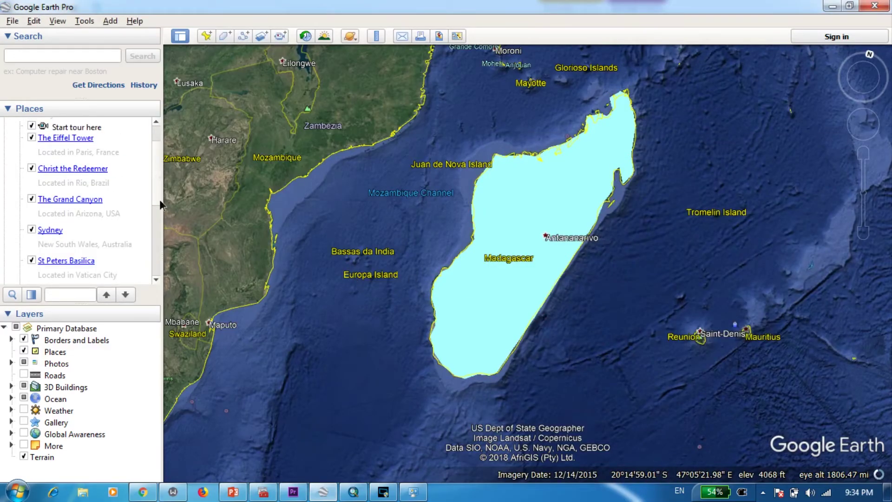
drag(160, 199, 154, 259)
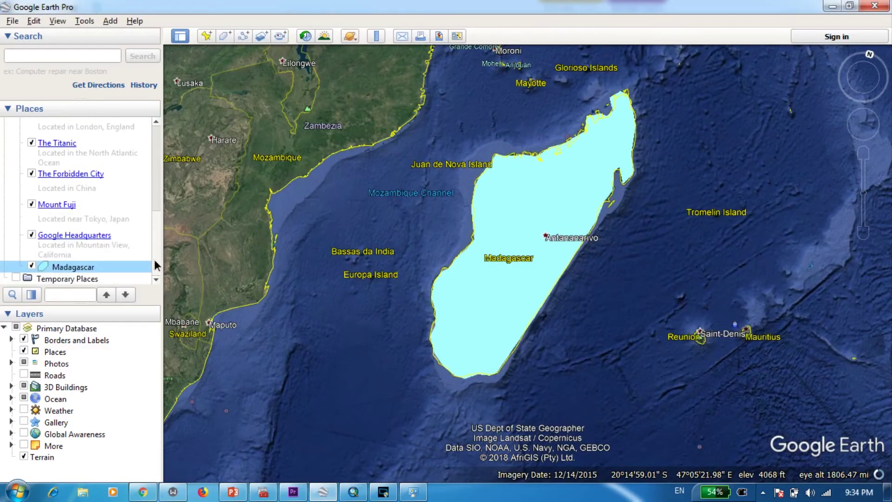
Step: Save the Madagascar place as Madagascar.kmz in the KMZ to Shapefile folder
right_click(84, 270)
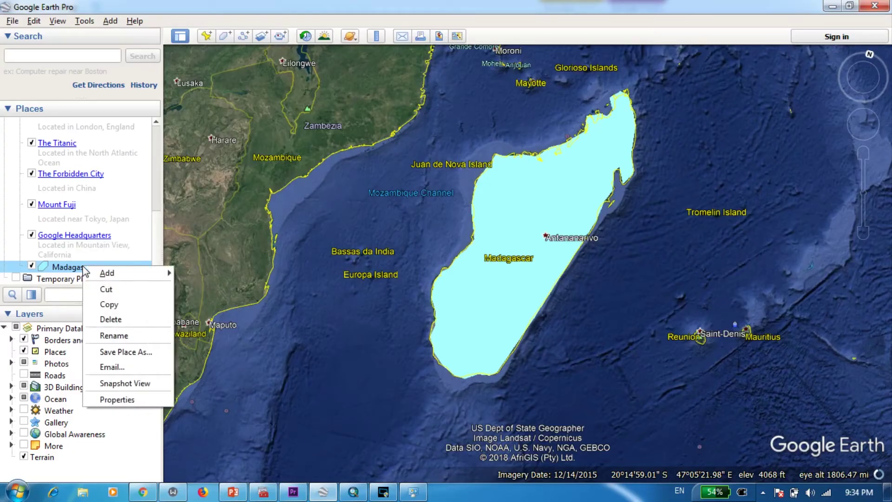
click(138, 353)
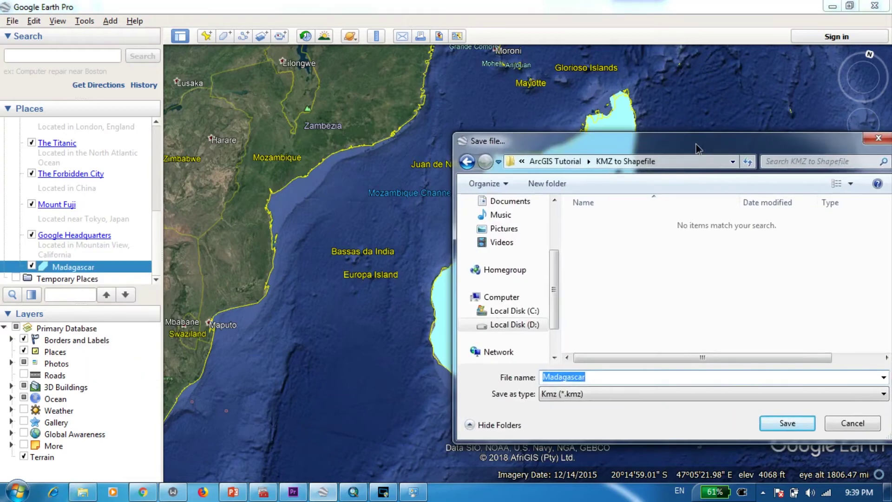
mouse_move(708, 144)
mouse_down()
mouse_move(642, 203)
mouse_move(724, 171)
mouse_move(709, 154)
mouse_up()
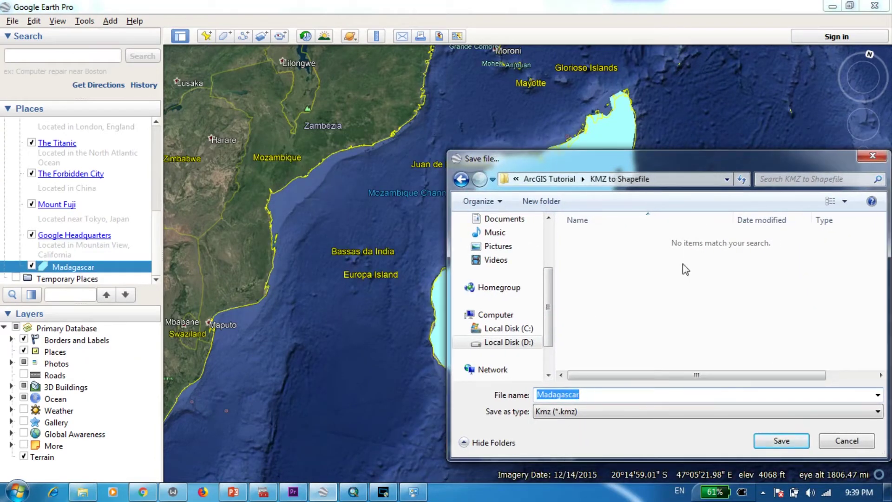
drag(604, 169, 535, 145)
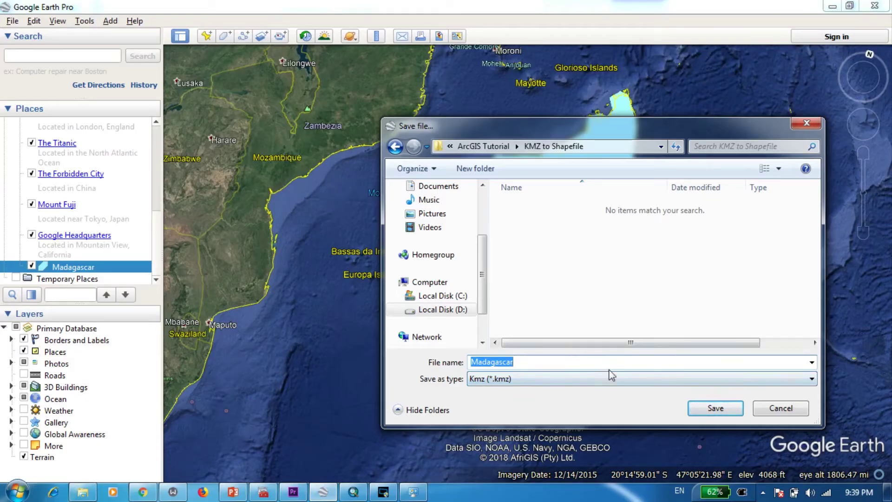
click(715, 408)
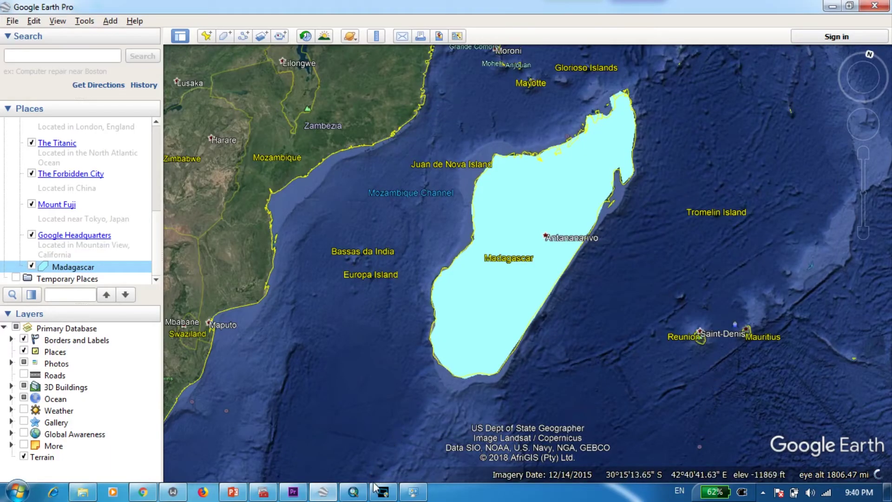
Step: In ArcMap, search for "KML to layer" and open the KML To Layer (Conversion) tool
click(353, 491)
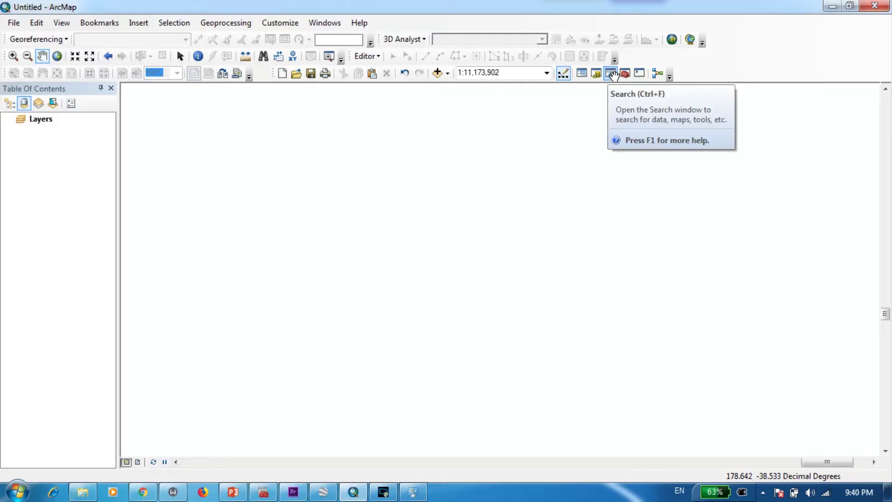
click(612, 73)
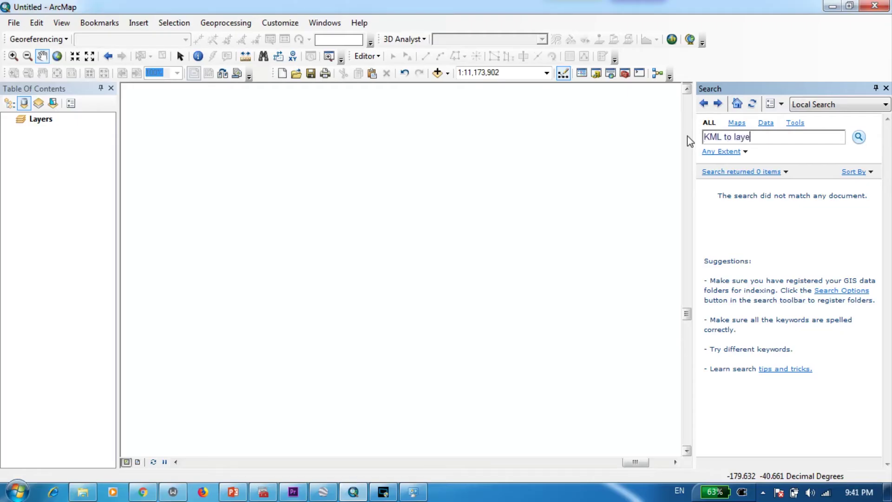
key(Return)
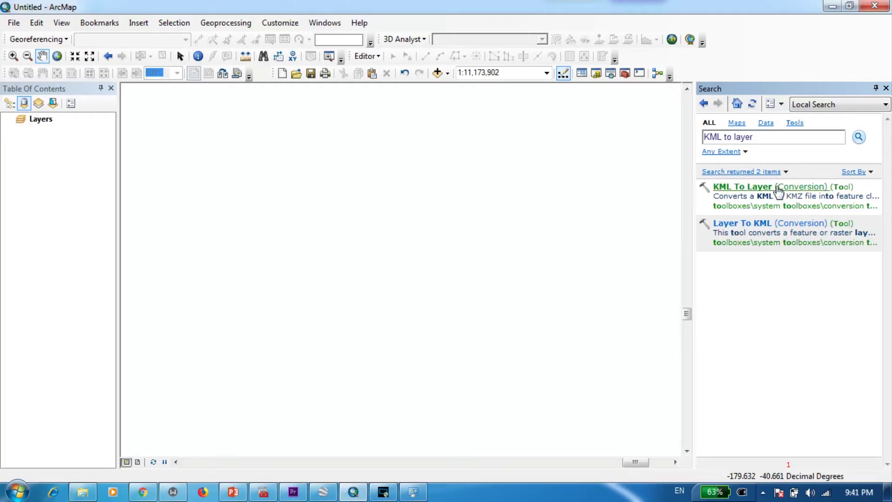
click(778, 191)
drag(504, 103, 386, 148)
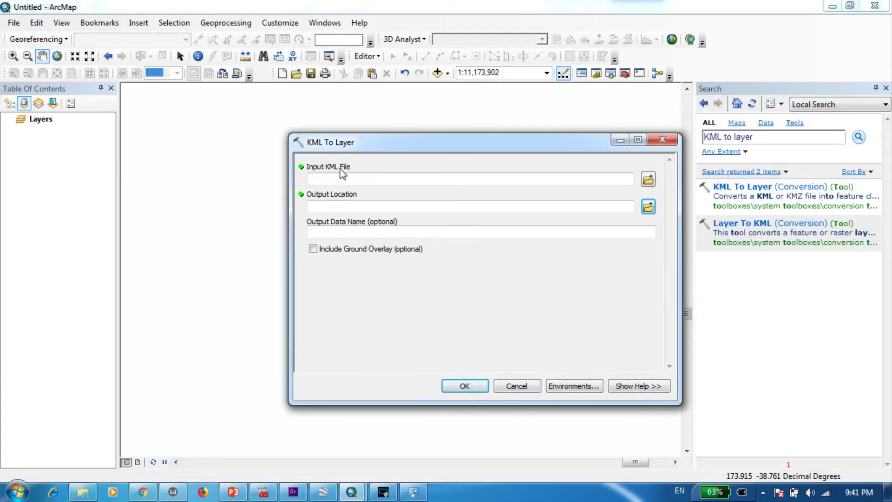
Step: Run KML To Layer with Madagascar.kmz as input and KMZ to Shapefile as output location
click(648, 181)
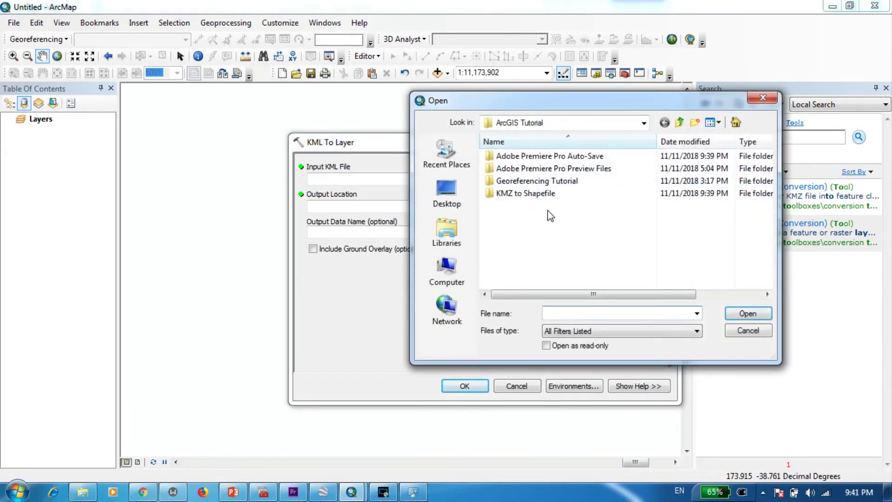
double_click(551, 193)
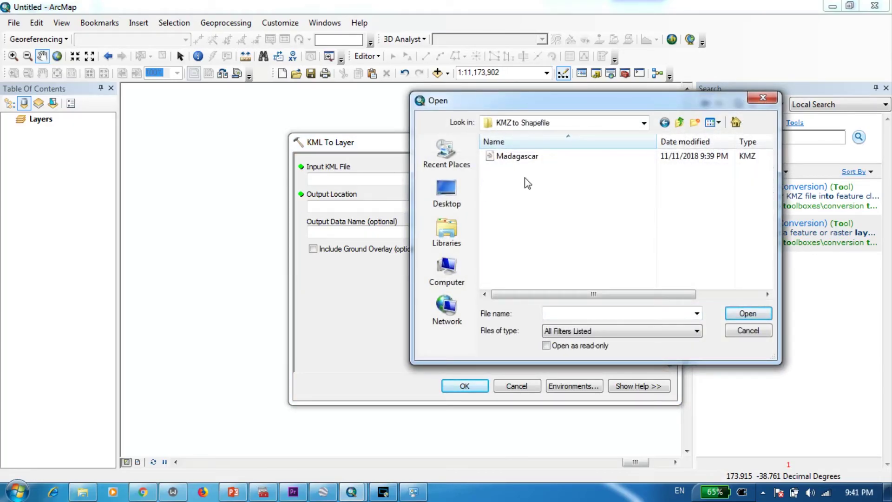
click(529, 158)
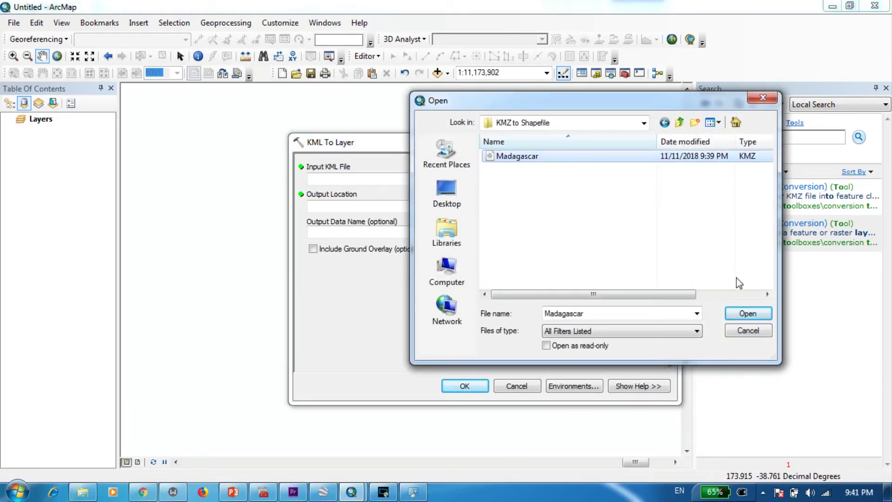
click(745, 314)
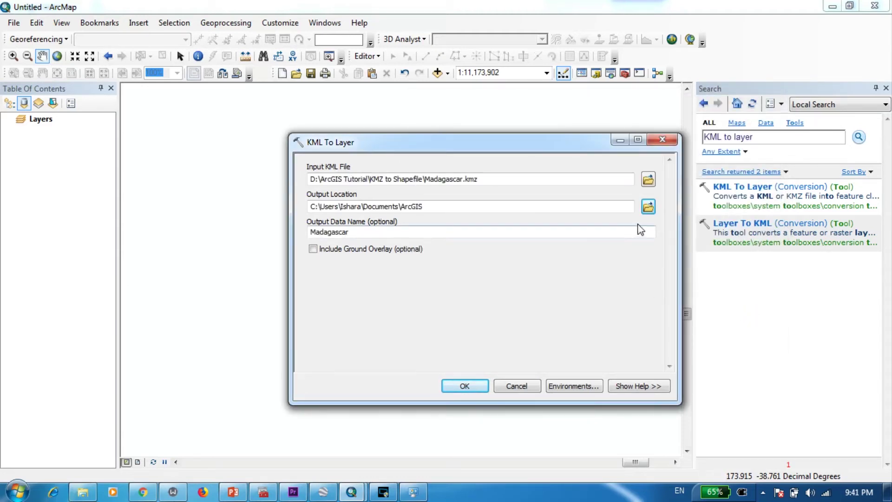
click(648, 207)
click(389, 242)
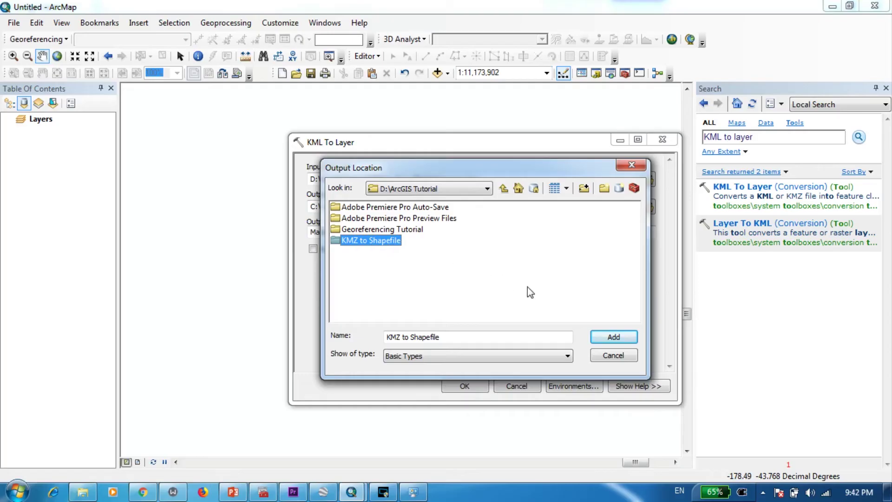
click(599, 336)
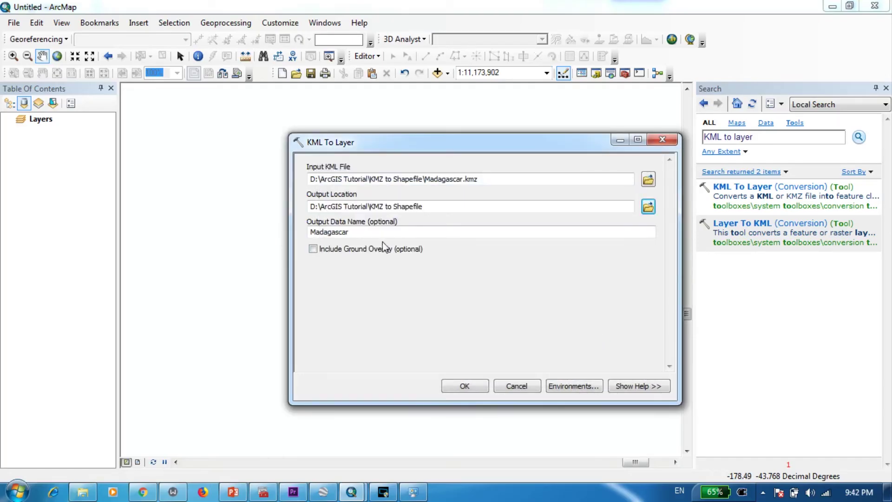
click(477, 386)
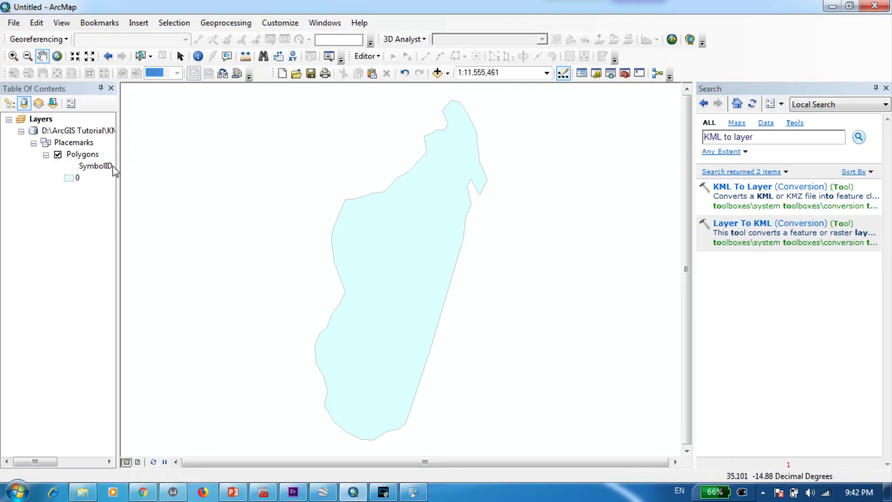
Step: Select the Polygons layer and bring up its Data > Export Data context menu
right_click(74, 155)
click(77, 155)
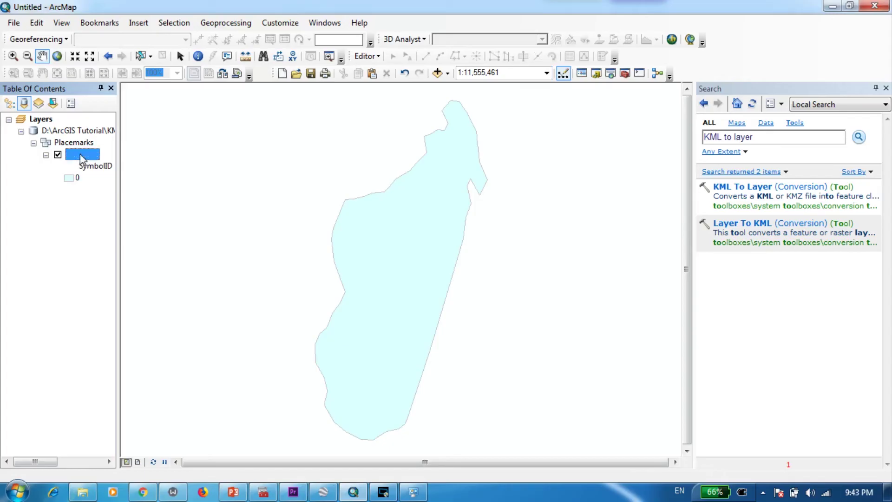
right_click(81, 155)
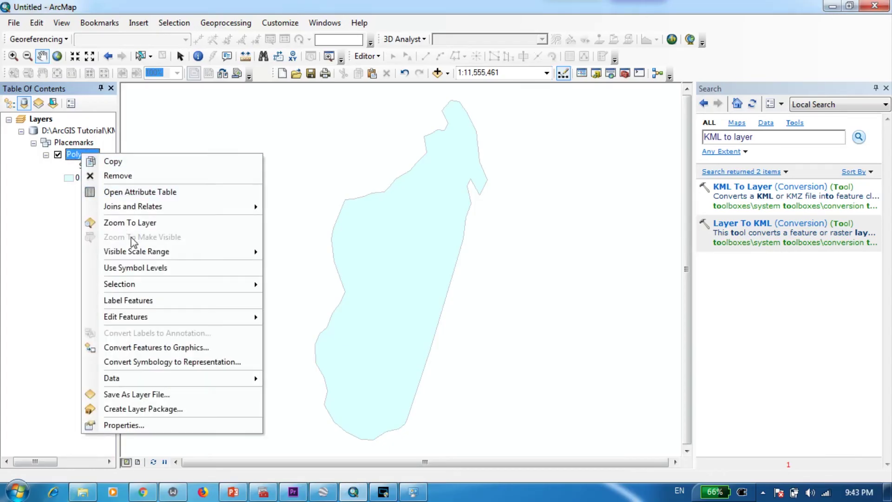
mouse_move(162, 379)
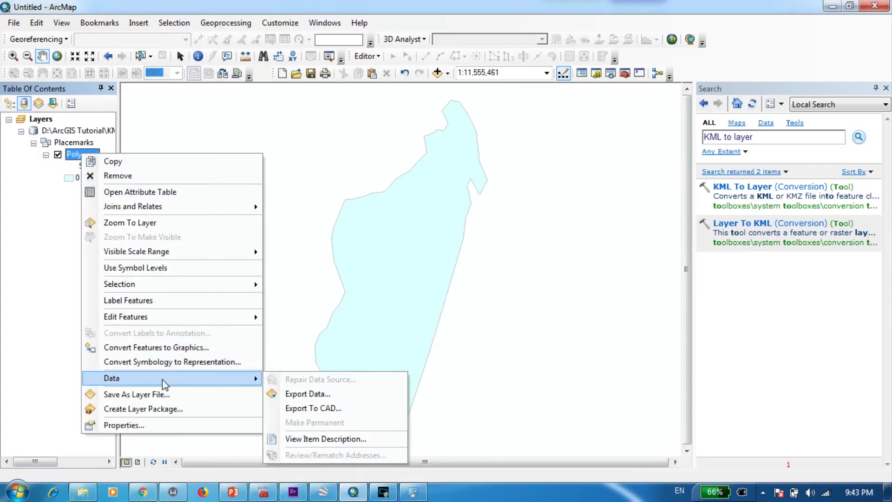
Step: Export the Polygons data as Madagascar_Shapefile and add it to the map
click(315, 397)
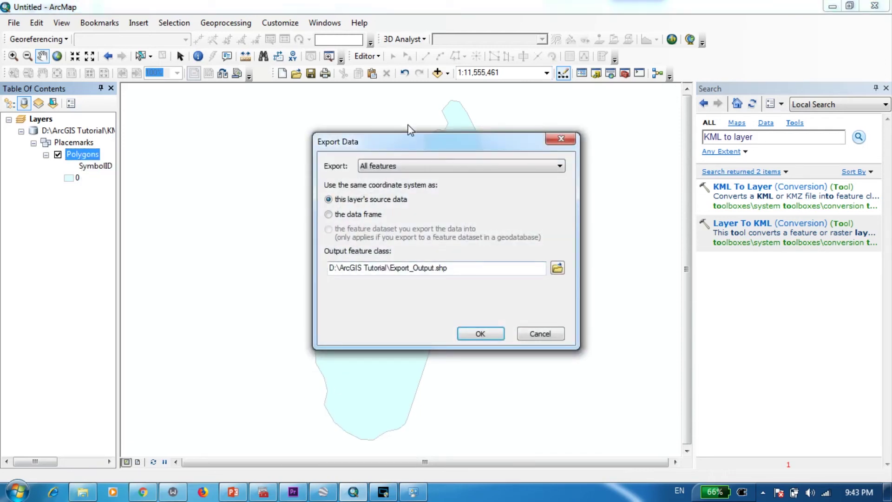
drag(411, 140, 534, 175)
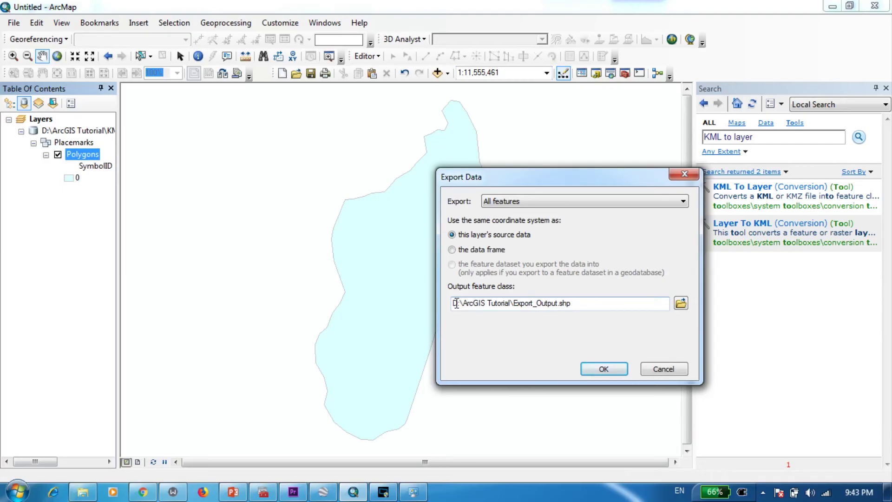
drag(456, 303, 616, 297)
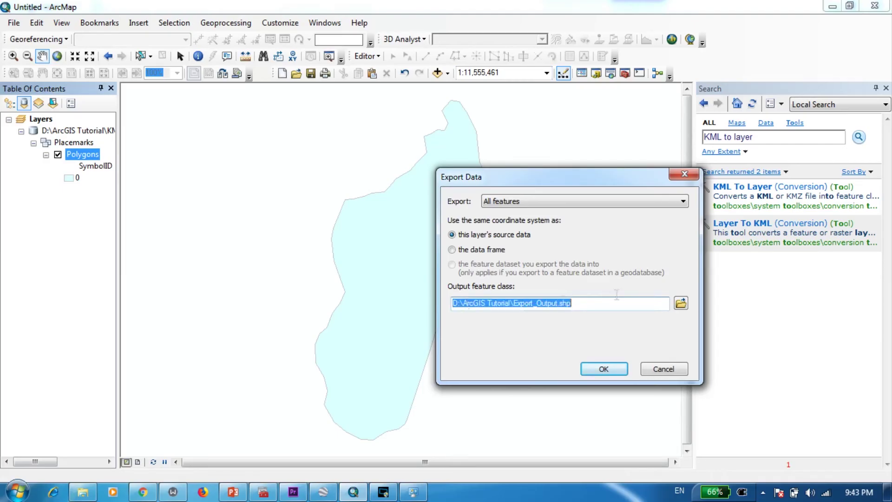
click(513, 303)
drag(513, 303, 559, 303)
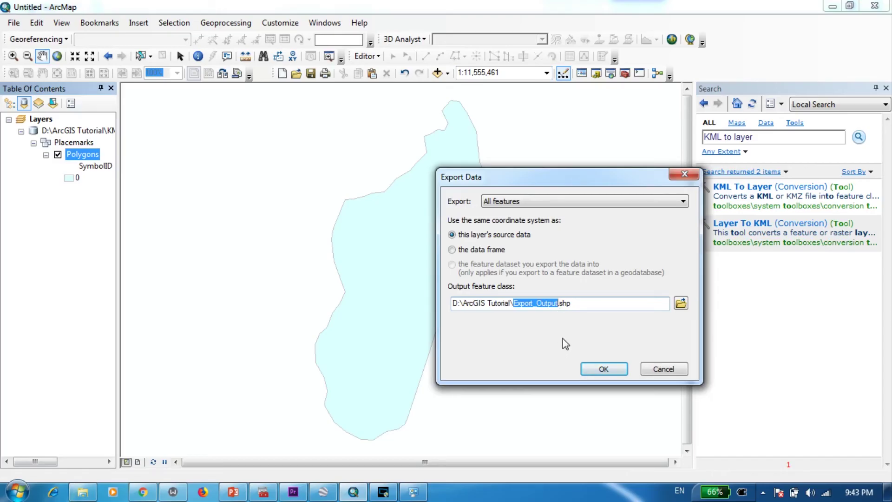
text(Madagascar)
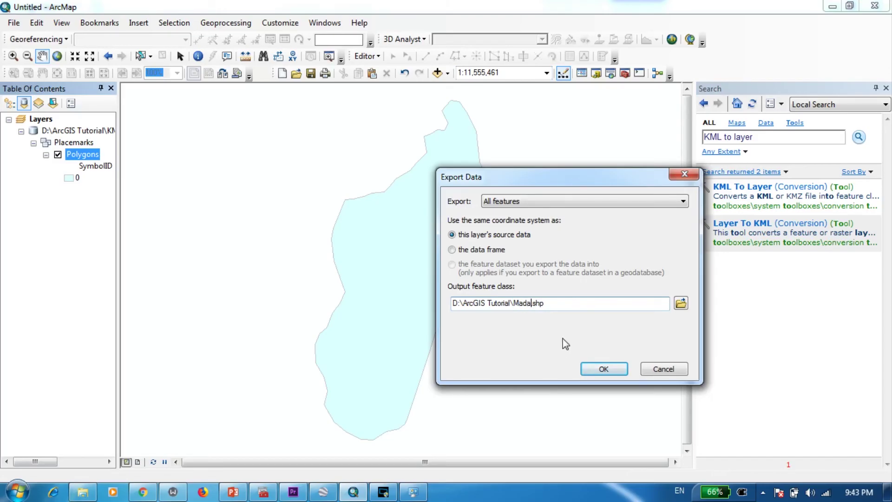
text(_Shapefile)
click(590, 368)
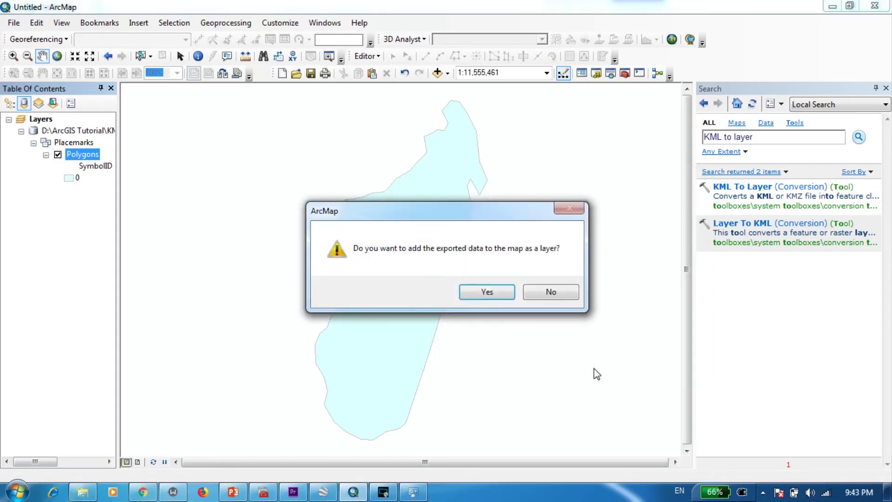
click(497, 292)
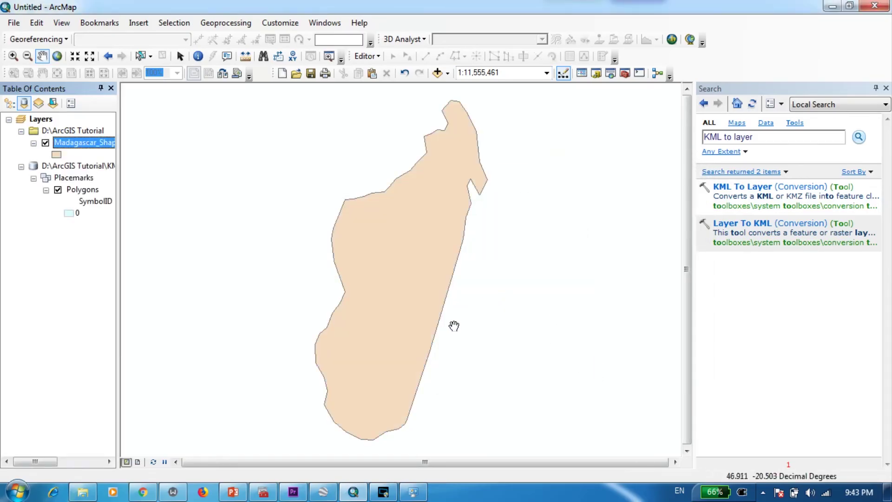
Step: Remove the KMZ geodatabase group from the Table of Contents
right_click(80, 166)
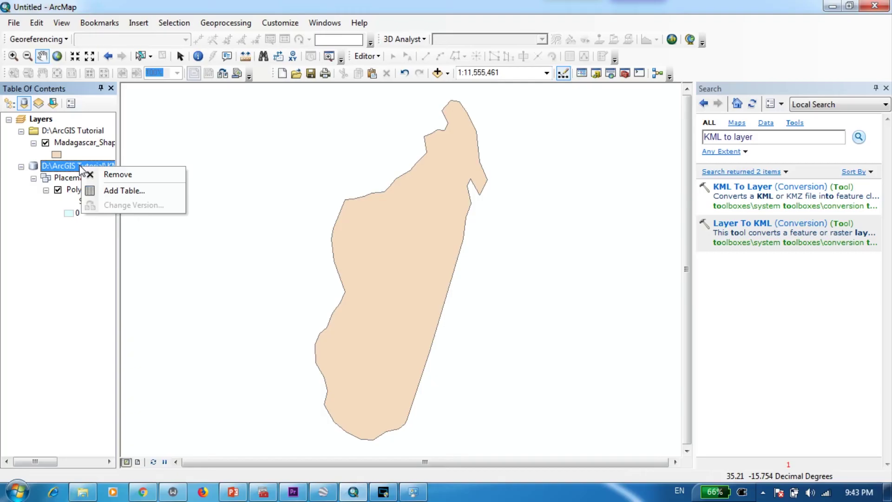
click(117, 177)
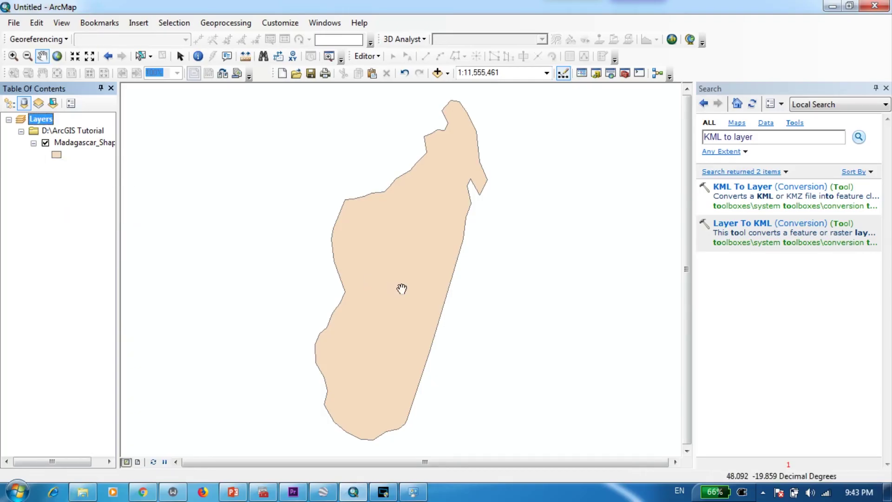
scroll(440, 282, up, 1)
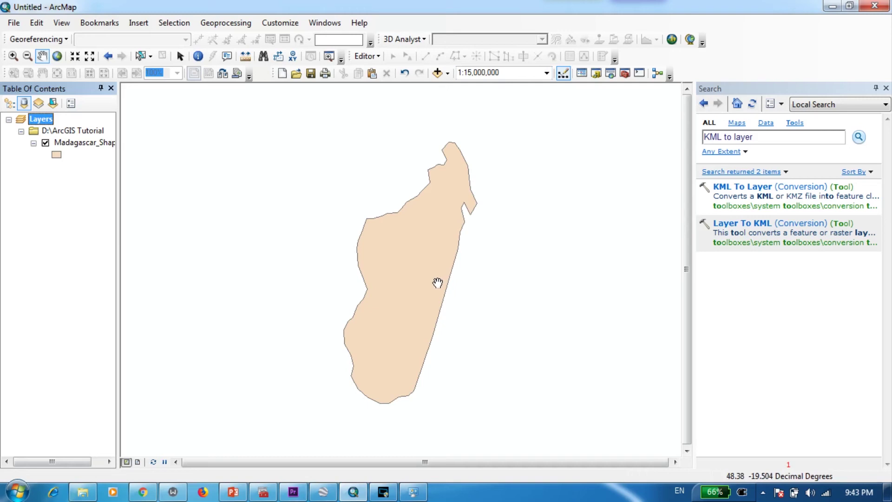
click(83, 143)
right_click(84, 144)
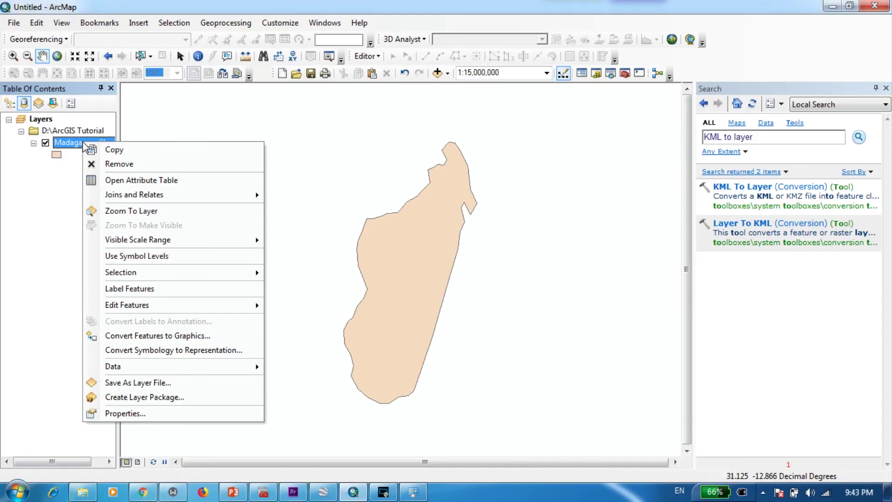
click(150, 417)
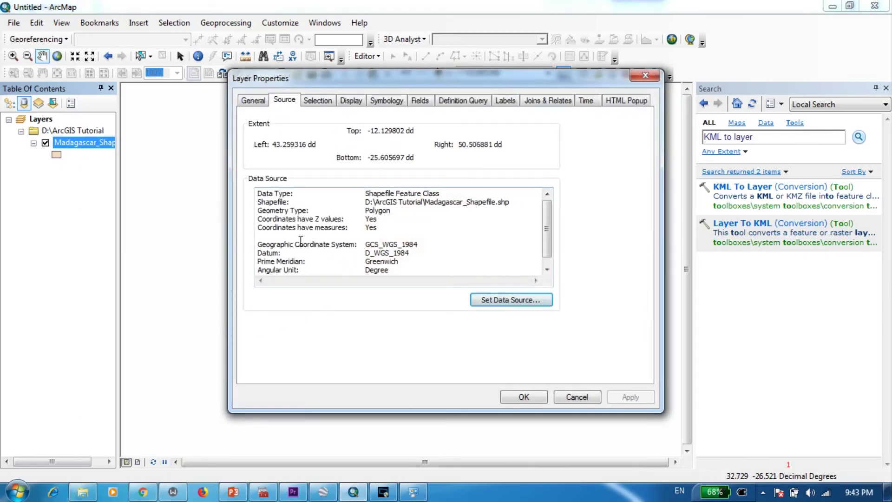
scroll(547, 231, down, 1)
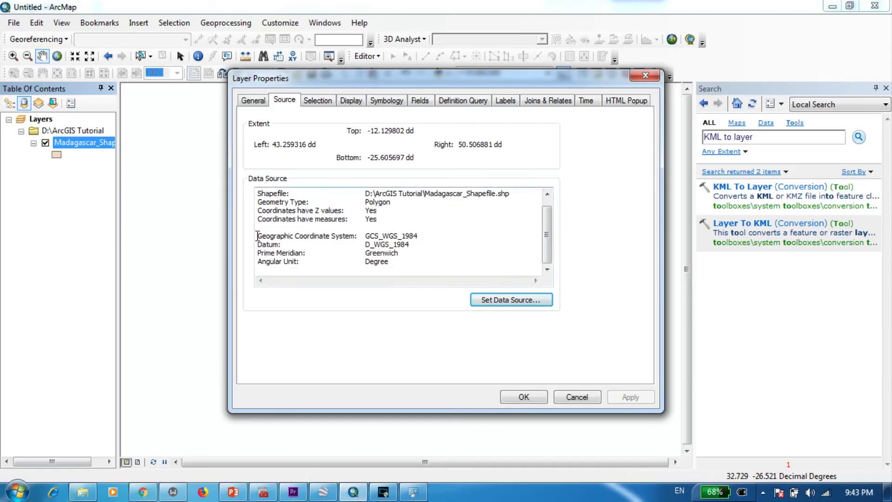
drag(258, 235, 431, 242)
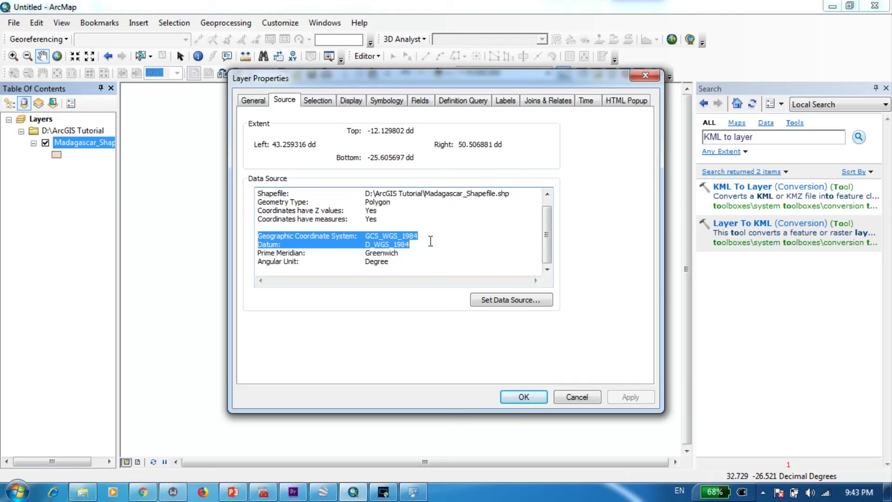
click(514, 396)
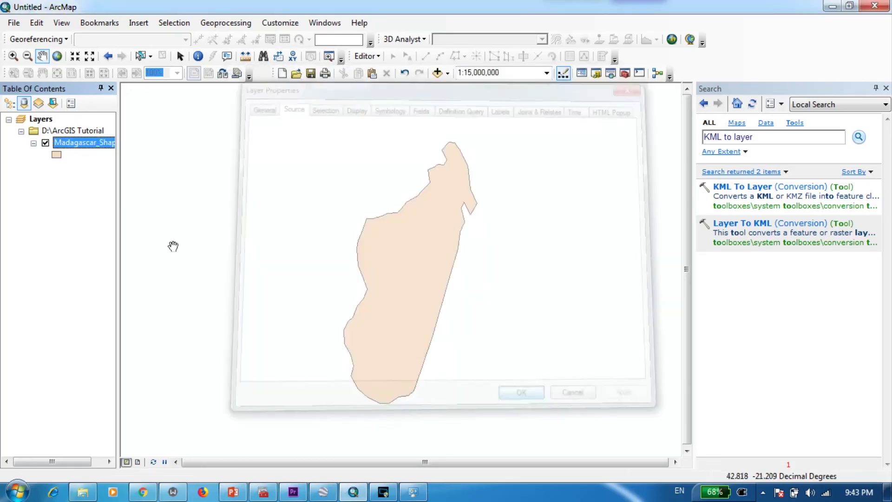
click(79, 163)
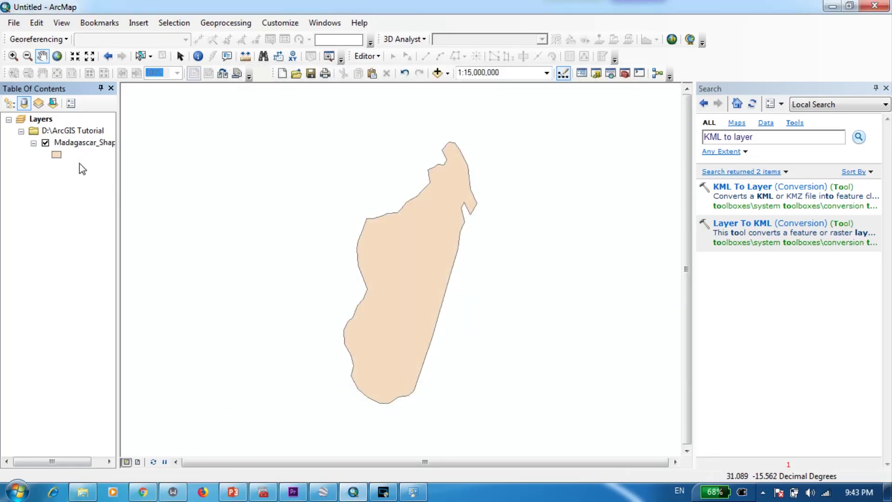
Step: Add the Imagery with Labels basemap beneath the Madagascar_Shapefile layer
click(16, 24)
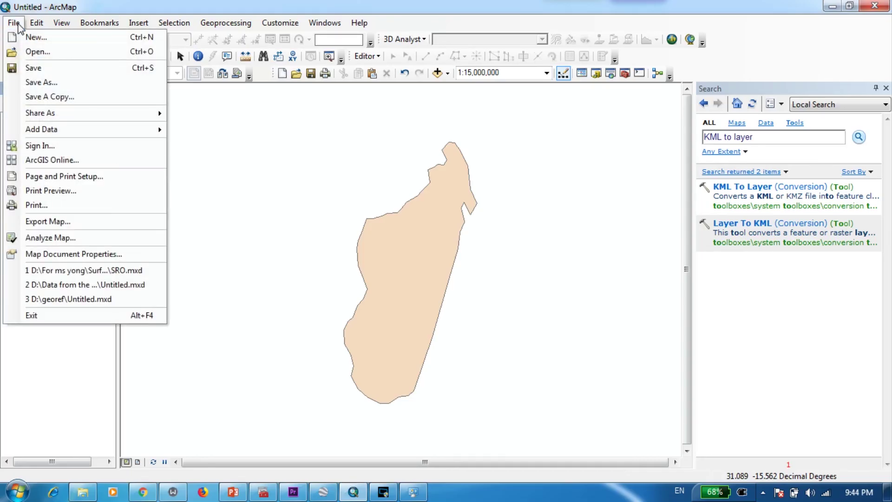
mouse_move(72, 130)
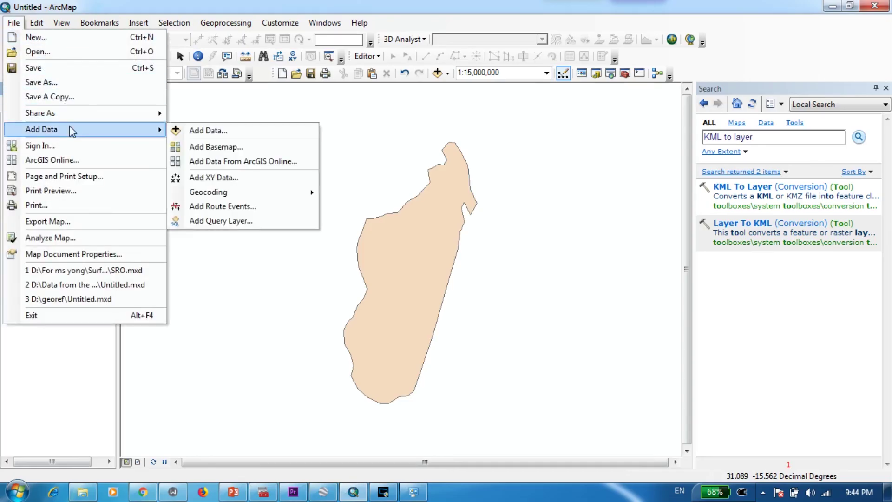
click(266, 146)
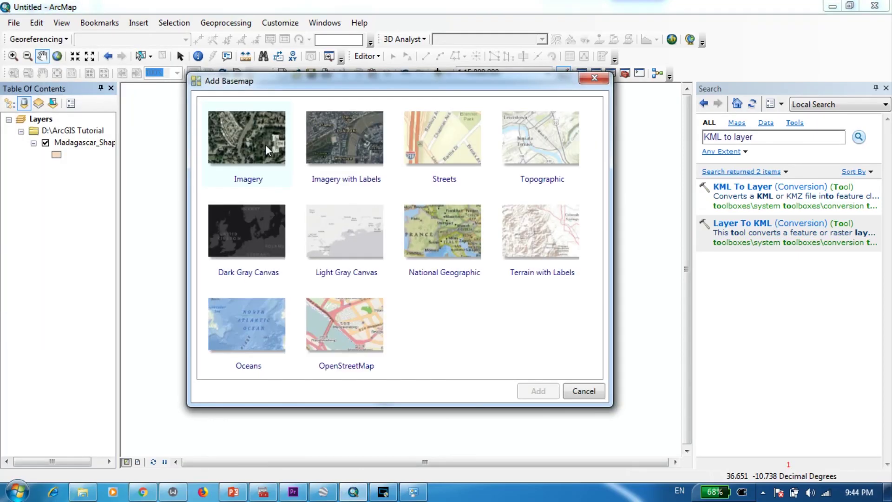
click(336, 160)
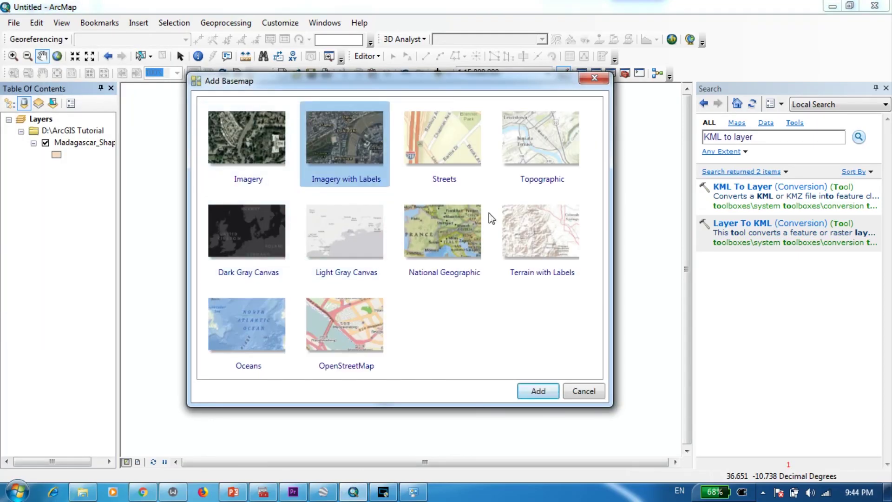
click(530, 396)
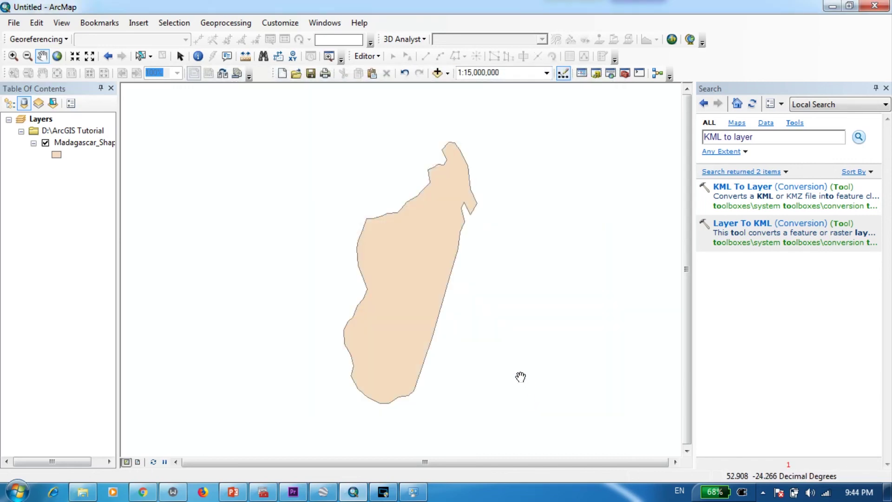